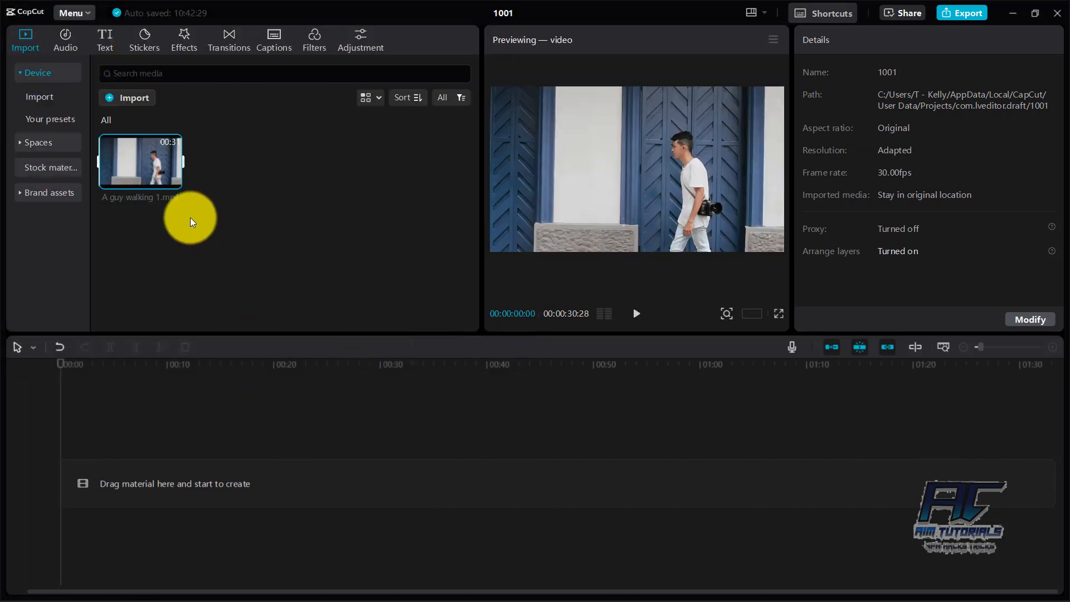
# Step: Add the A guy walking 1.mp4 clip to the timeline, preview its footage, and return the playhead to the start
pyautogui.click(174, 181)
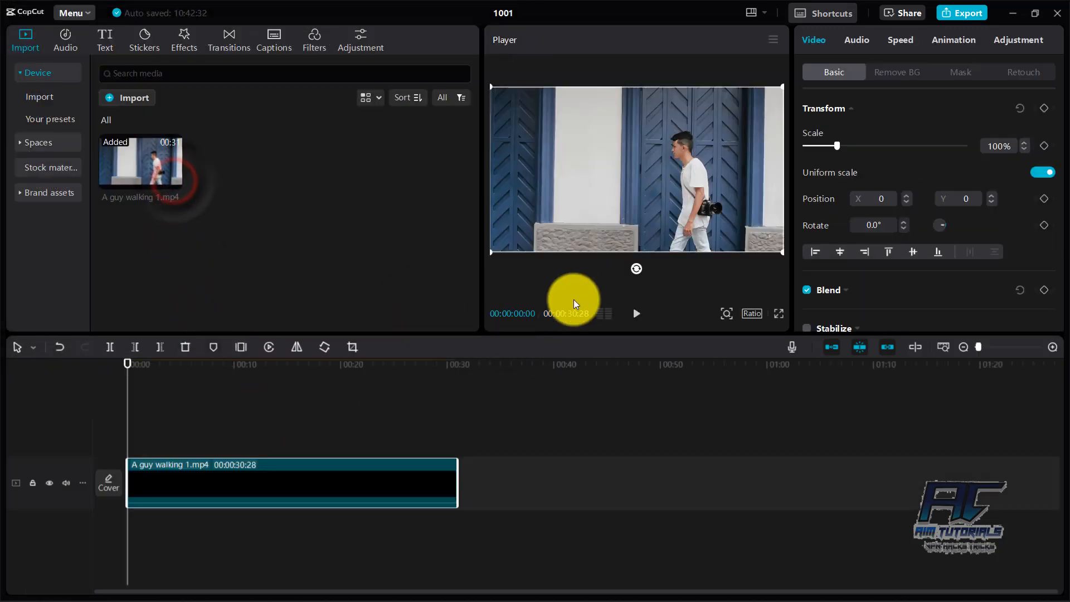
pyautogui.click(639, 318)
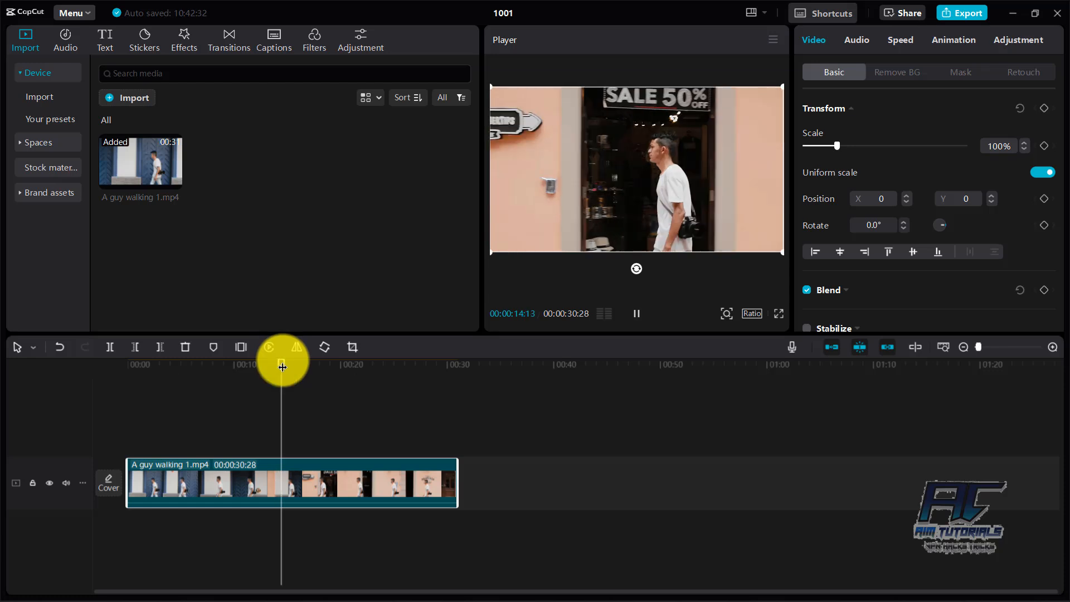
pyautogui.click(353, 365)
pyautogui.click(402, 383)
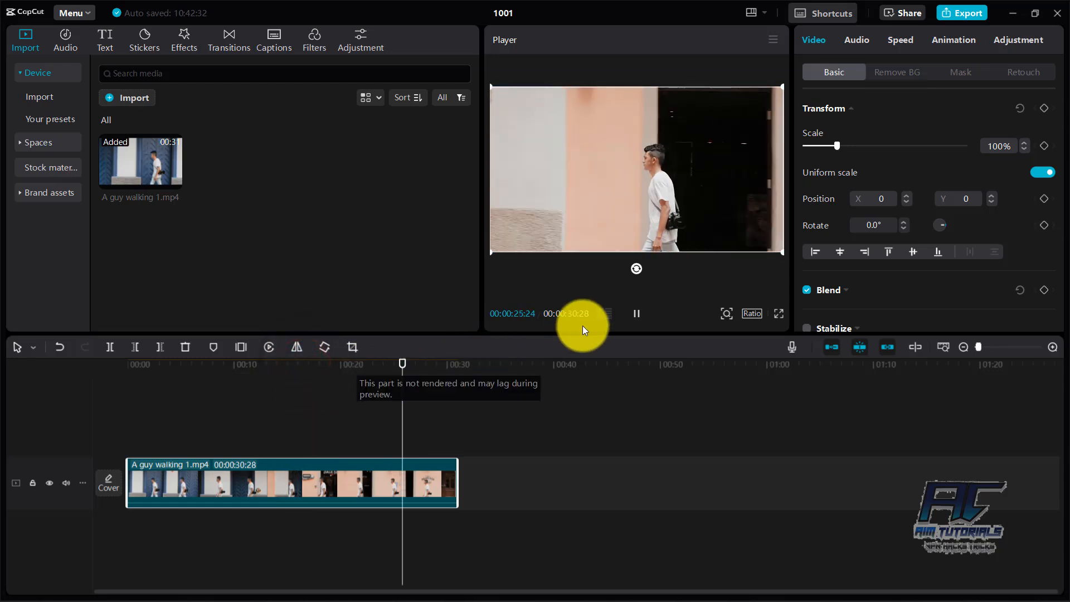
pyautogui.moveTo(402, 362); pyautogui.dragTo(39, 369)
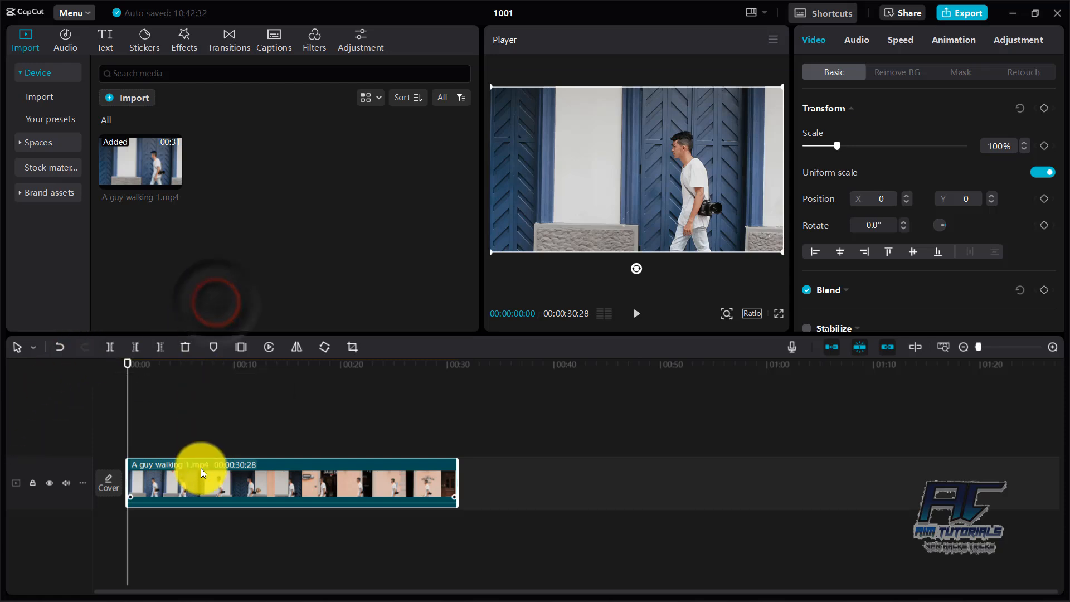
pyautogui.click(183, 480)
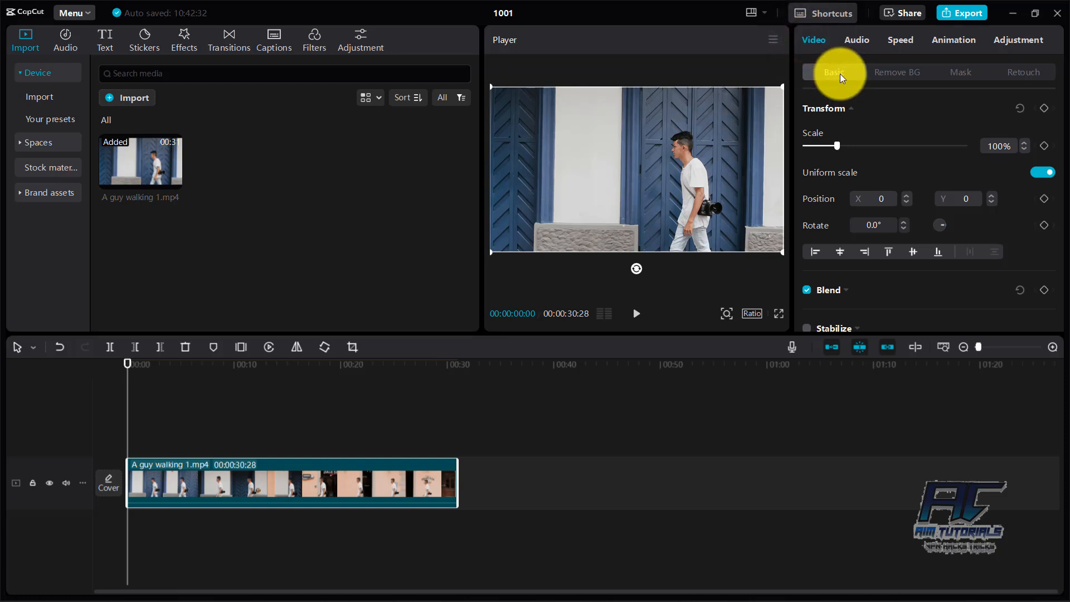
pyautogui.click(1044, 145)
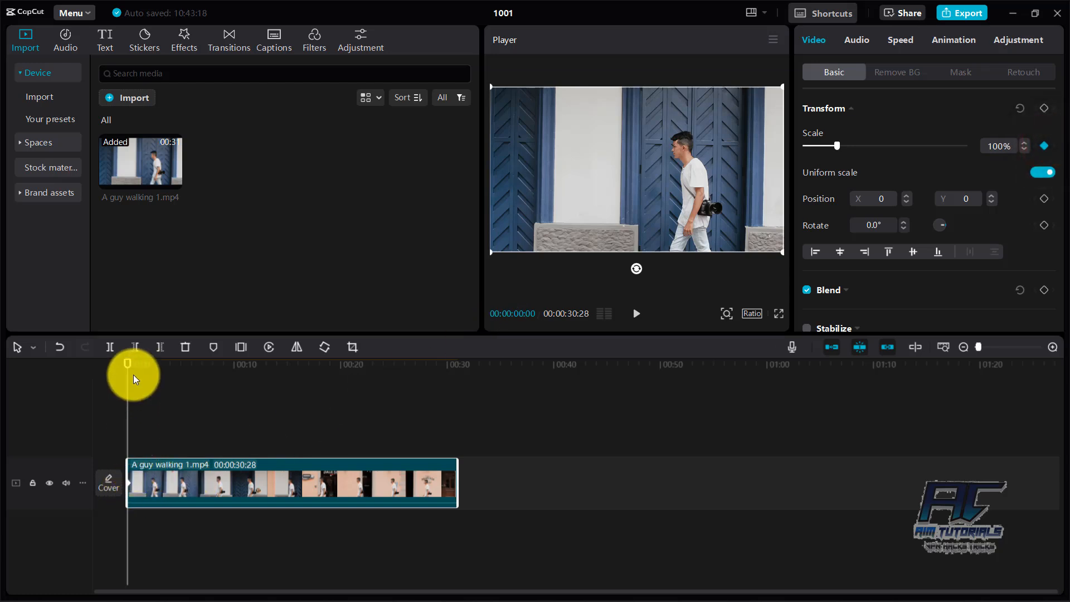
pyautogui.moveTo(128, 363); pyautogui.dragTo(135, 364)
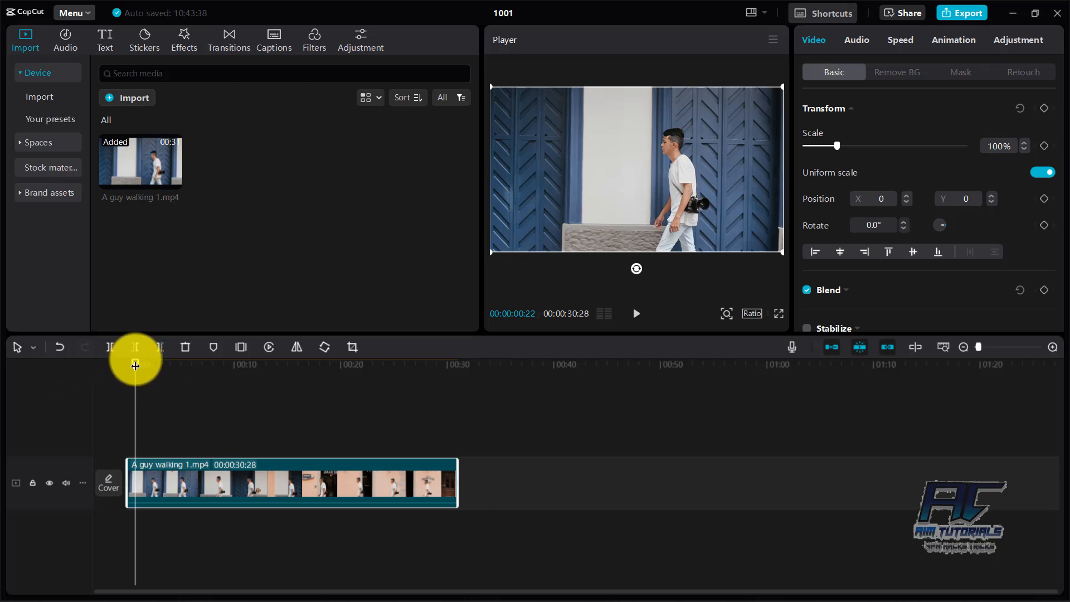
# Step: Add scale keyframes to the walking clip at 00:00:02:16, 00:00:07:05 and 00:00:12:28, keeping the scale at 100%
pyautogui.moveTo(135, 365); pyautogui.dragTo(154, 363)
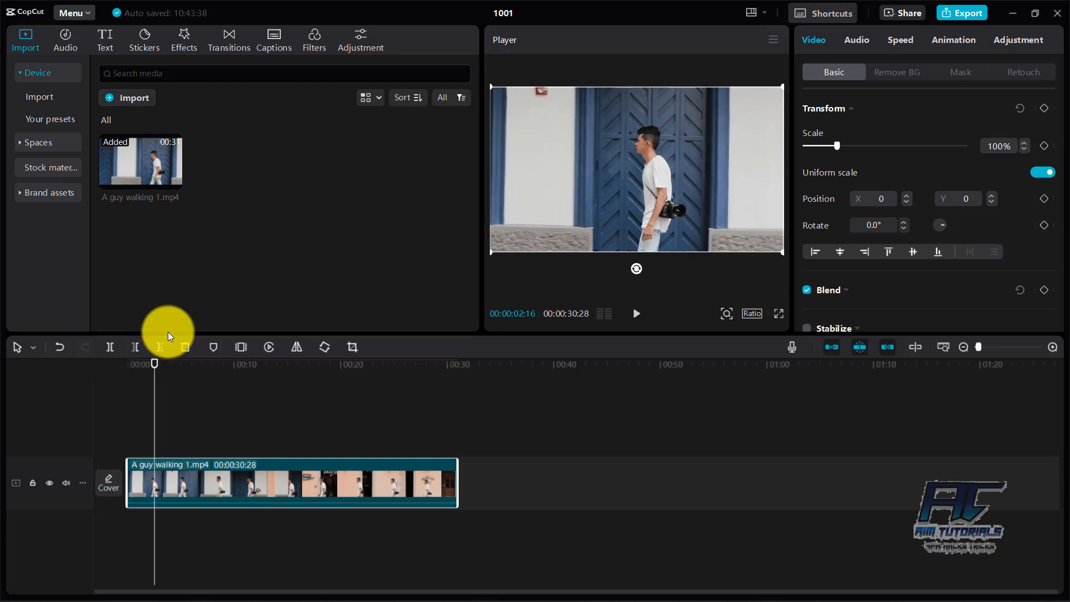
pyautogui.click(1043, 145)
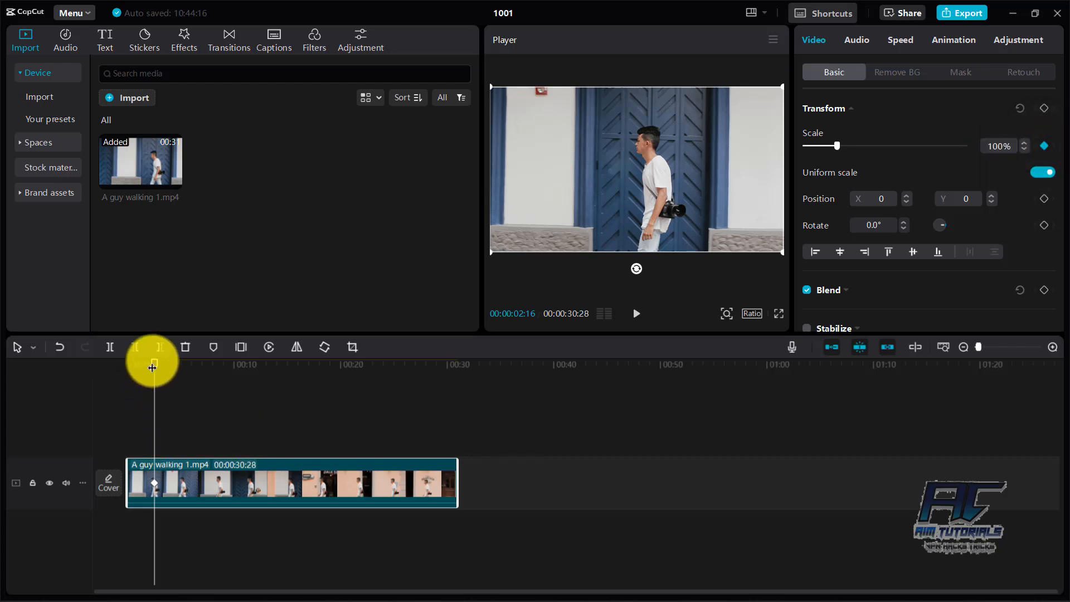
pyautogui.moveTo(152, 366); pyautogui.dragTo(204, 382)
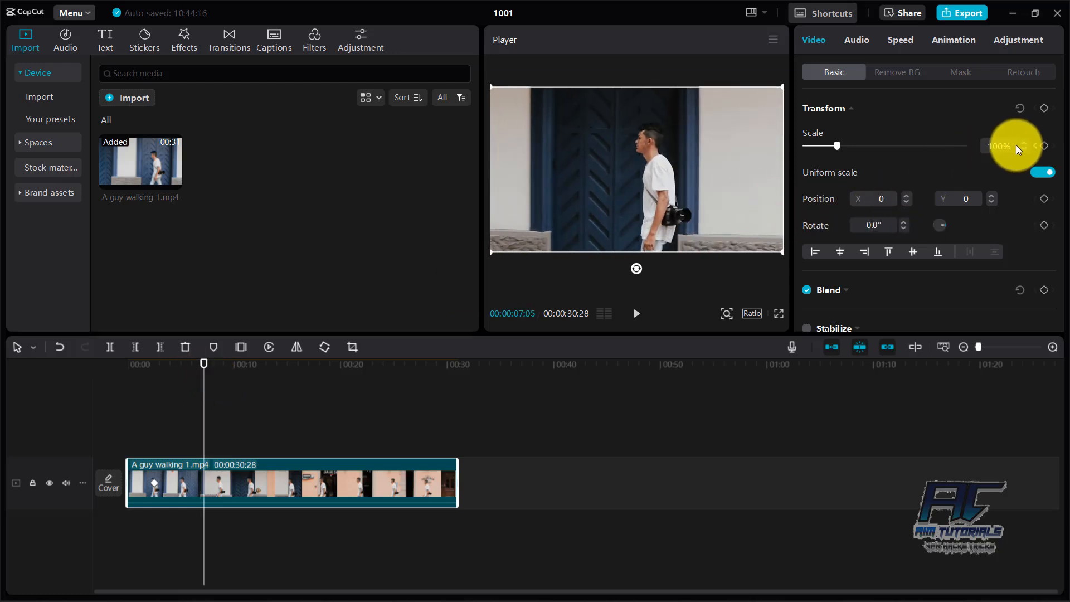
pyautogui.click(1043, 148)
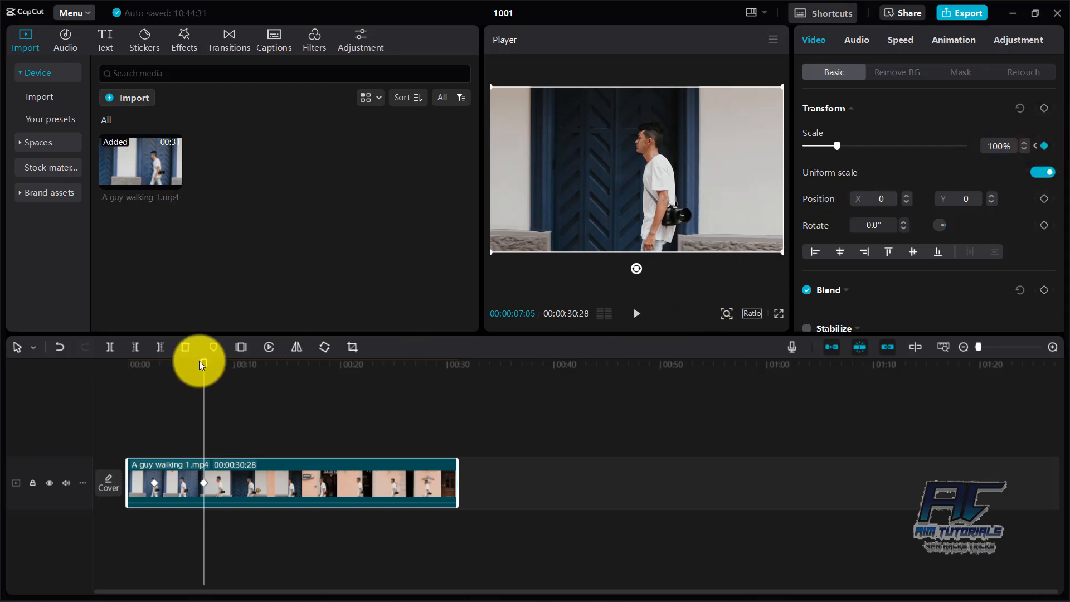
pyautogui.moveTo(202, 366); pyautogui.dragTo(265, 368)
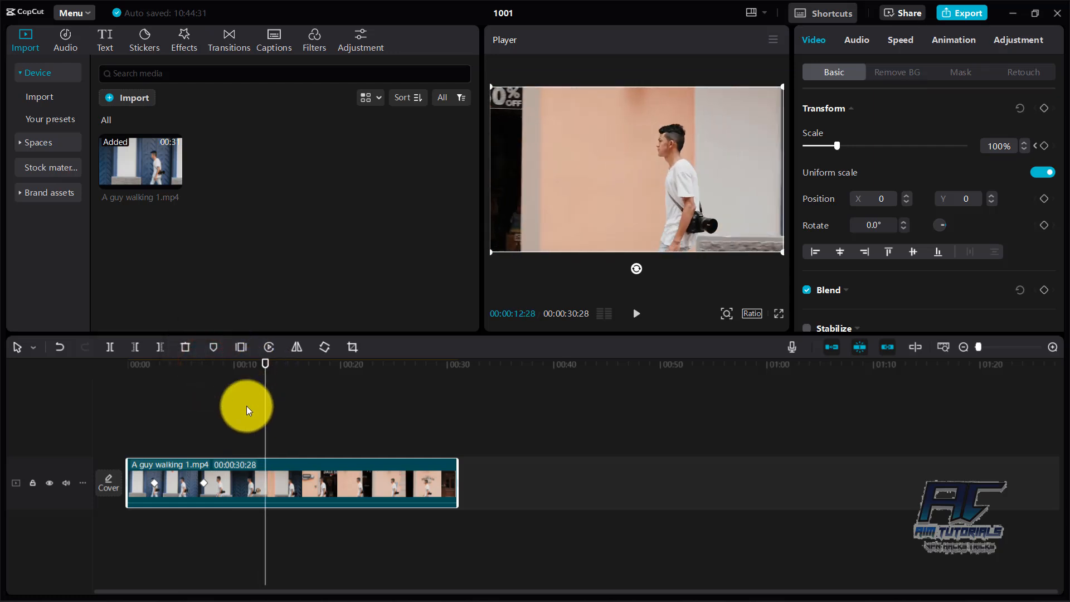
pyautogui.click(1045, 145)
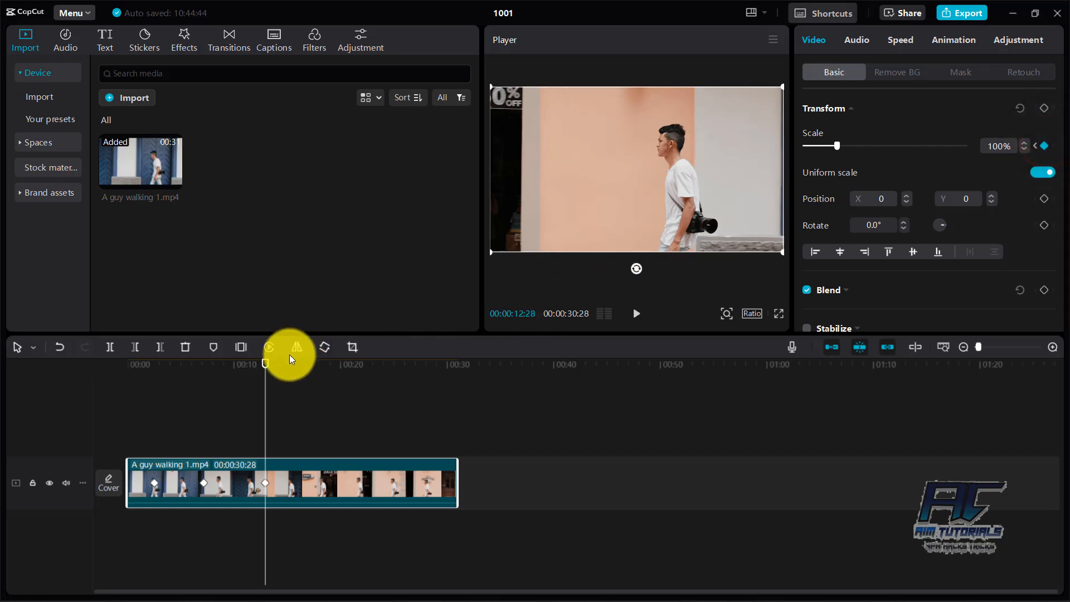
# Step: Move the middle scale keyframe earlier to 00:00:05:26 and set its scale to 196%
pyautogui.moveTo(264, 363); pyautogui.dragTo(201, 371)
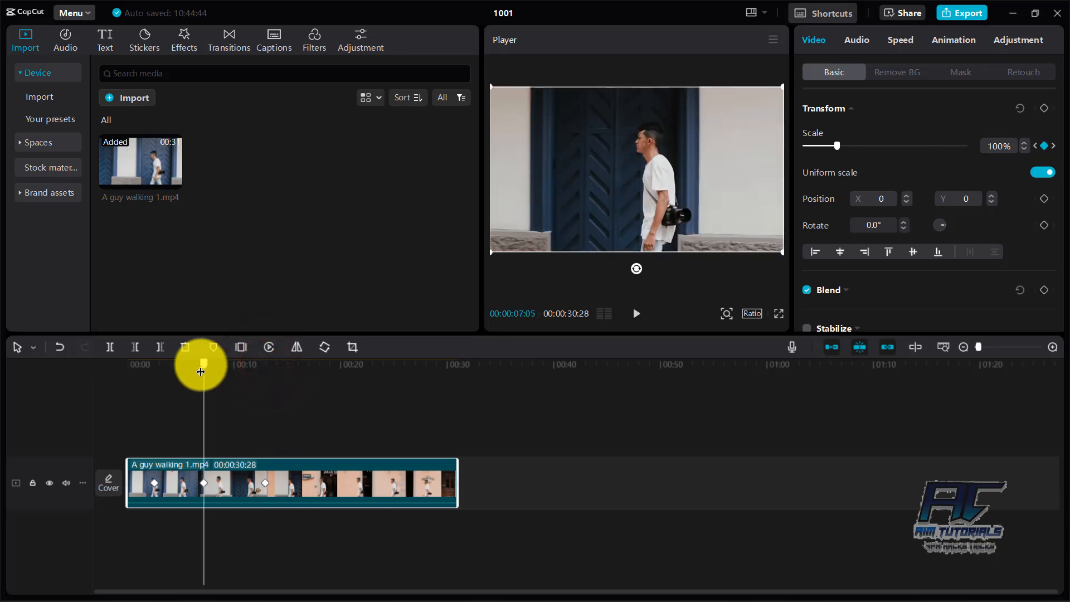
pyautogui.click(199, 483)
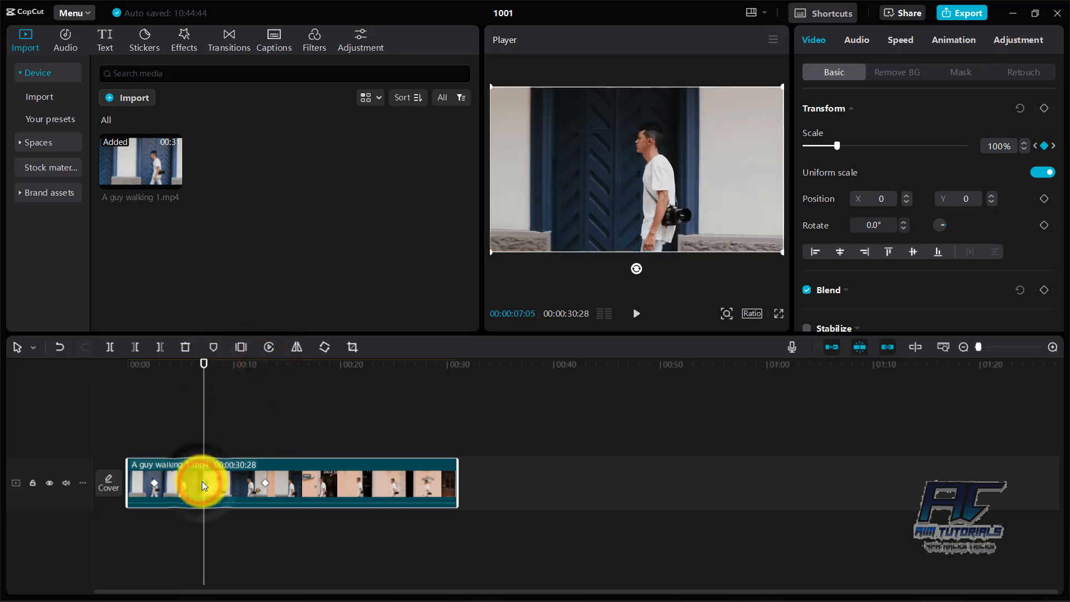
pyautogui.click(997, 145)
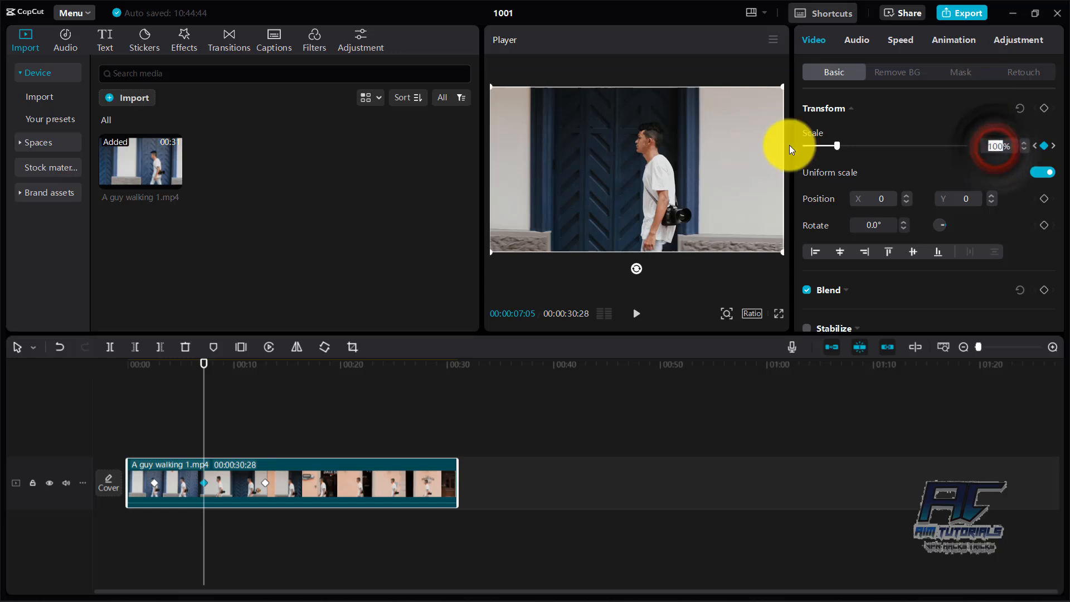
pyautogui.click(837, 149)
pyautogui.moveTo(841, 148); pyautogui.dragTo(866, 155)
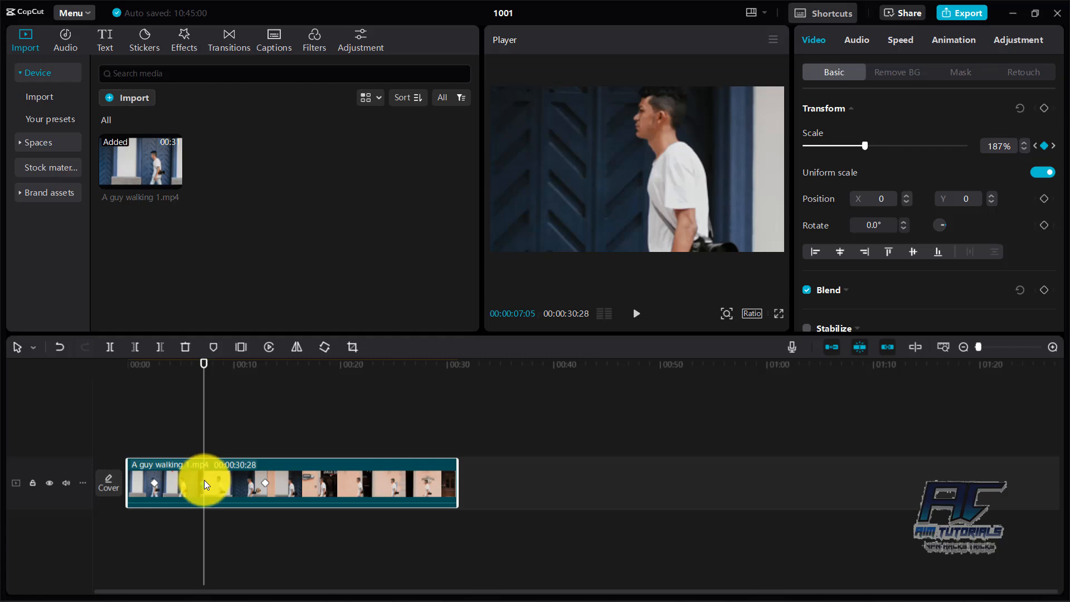
pyautogui.moveTo(206, 486); pyautogui.dragTo(190, 484)
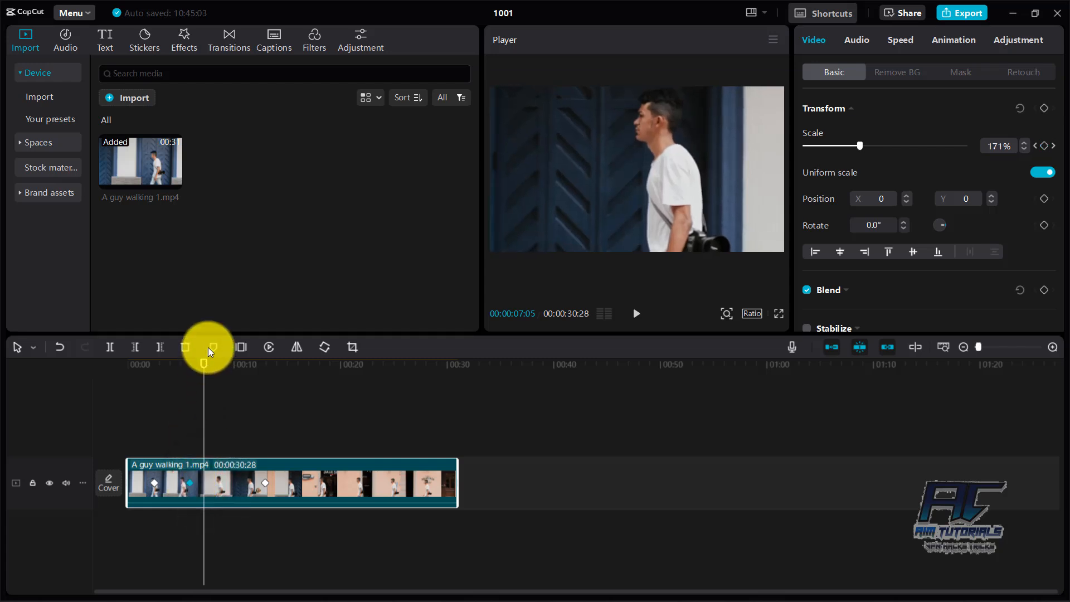
pyautogui.moveTo(202, 372); pyautogui.dragTo(190, 372)
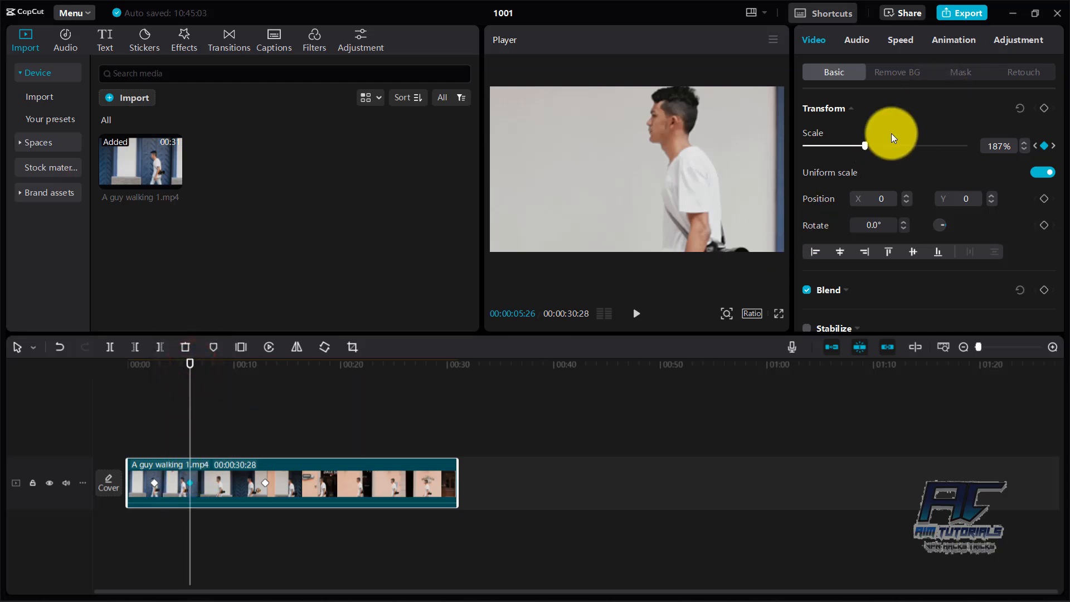
pyautogui.click(864, 146)
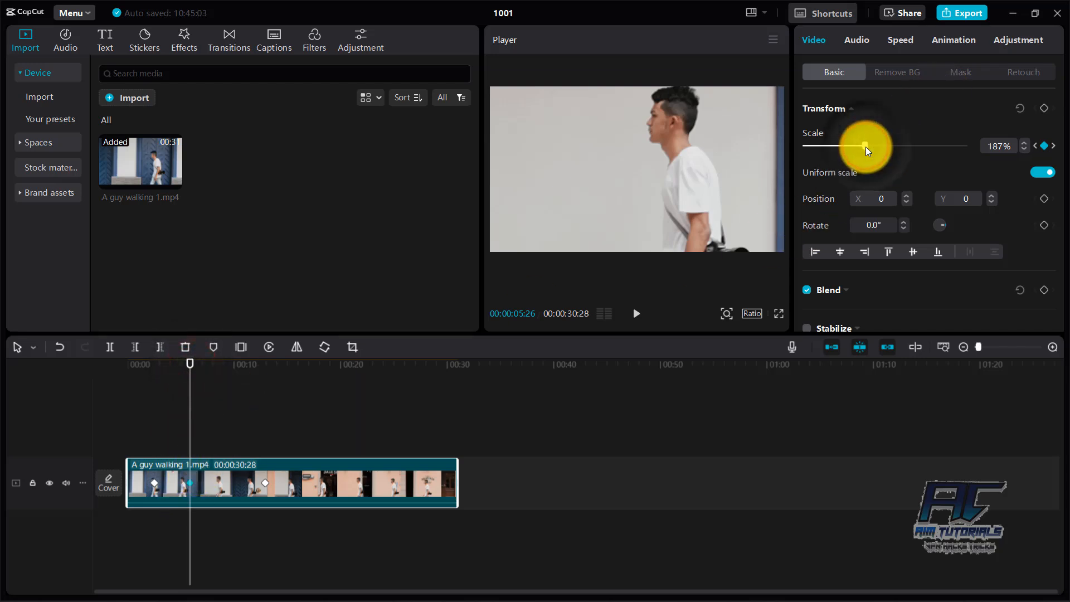
pyautogui.moveTo(865, 146); pyautogui.dragTo(868, 147)
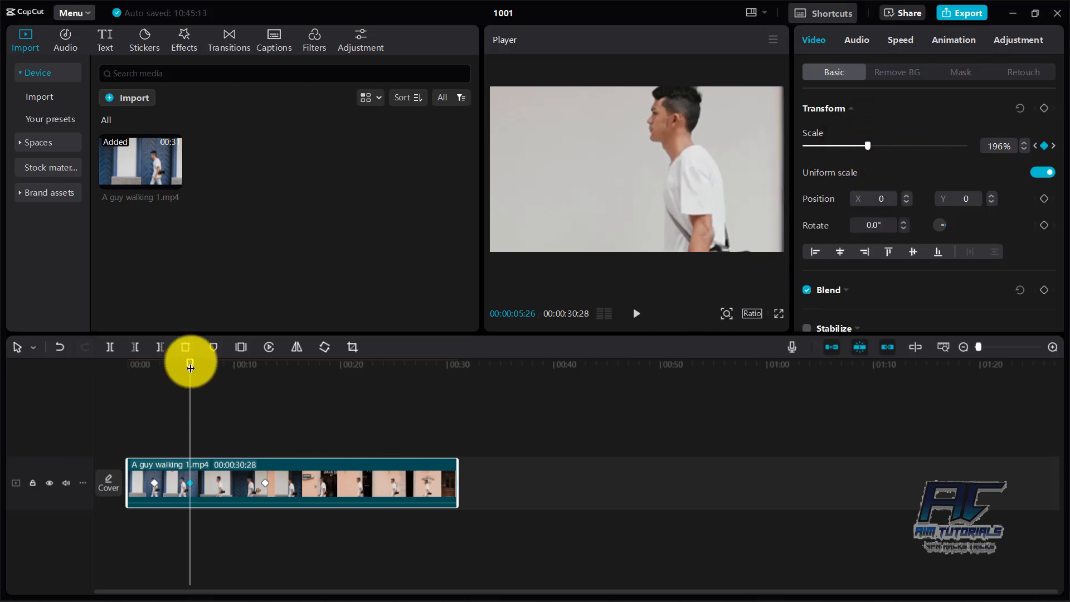
# Step: Check the third keyframe, and play the clip from the start until just past it to review the zoom
pyautogui.moveTo(190, 367); pyautogui.dragTo(264, 369)
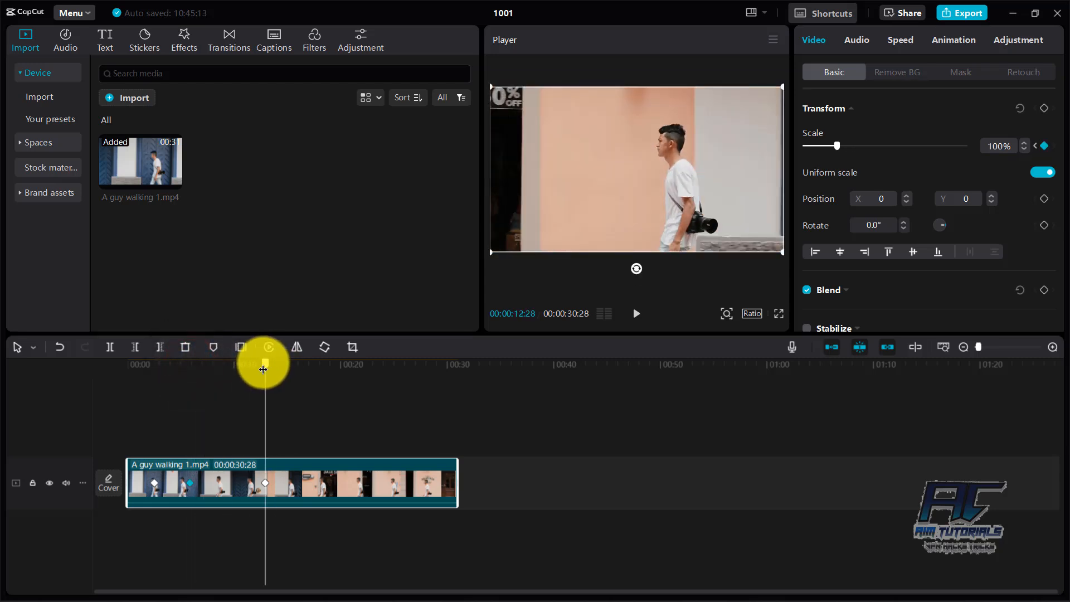
pyautogui.click(264, 482)
pyautogui.moveTo(265, 365); pyautogui.dragTo(127, 368)
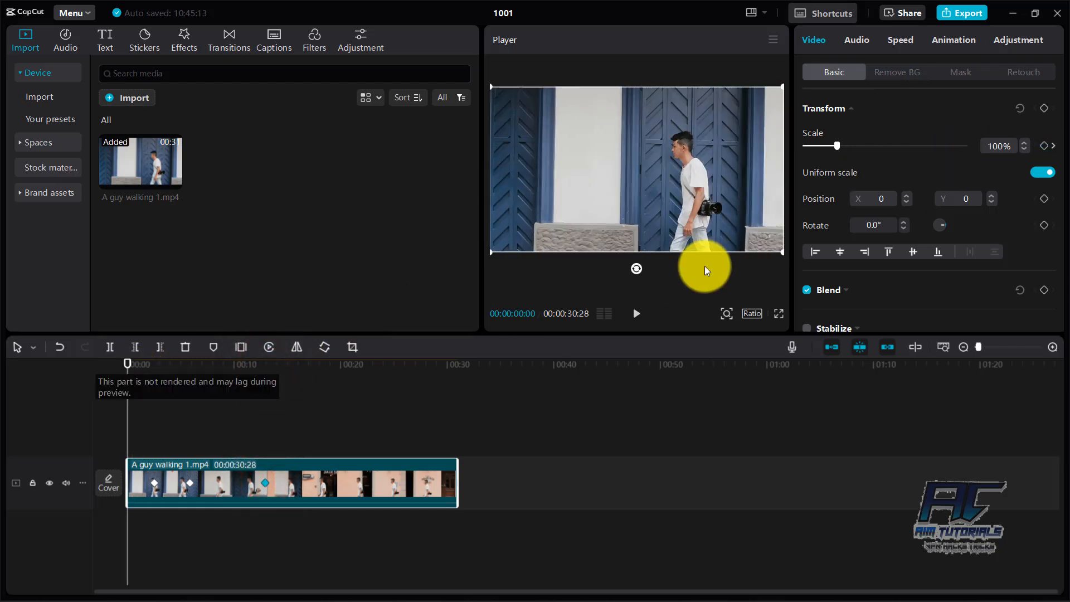
pyautogui.click(636, 313)
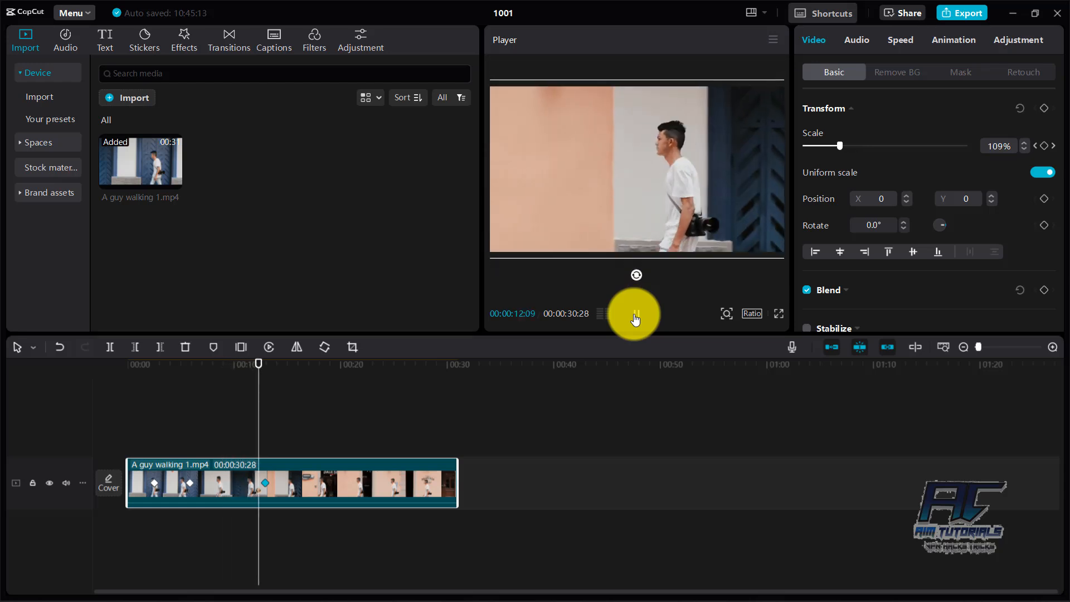
pyautogui.click(636, 314)
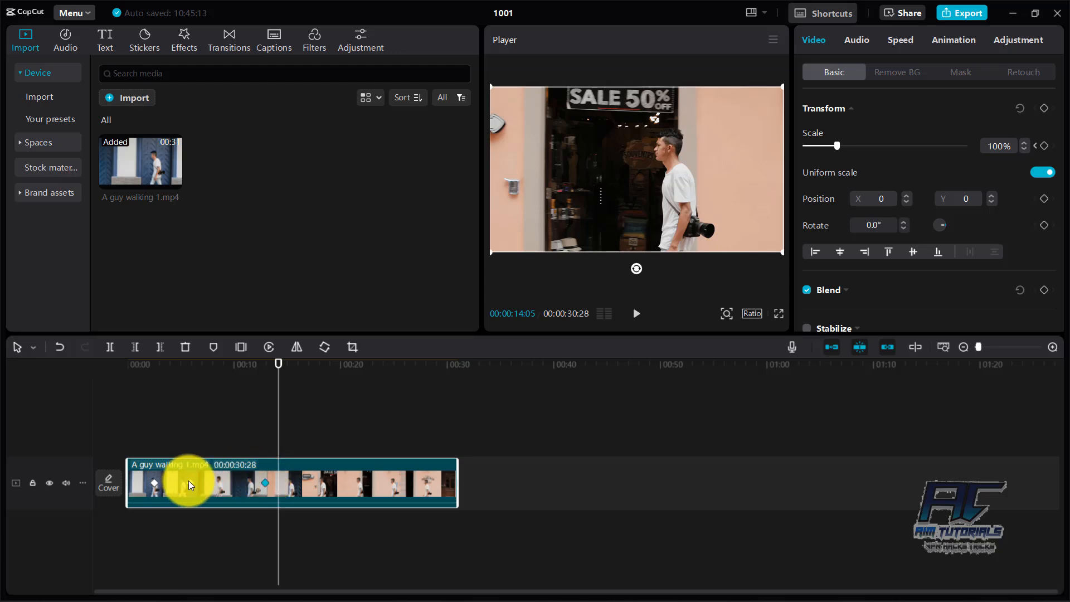
# Step: Move the first keyframe to 00:00:03:06 and the last one to 00:00:08:15, and play back the faster zoom
pyautogui.click(265, 483)
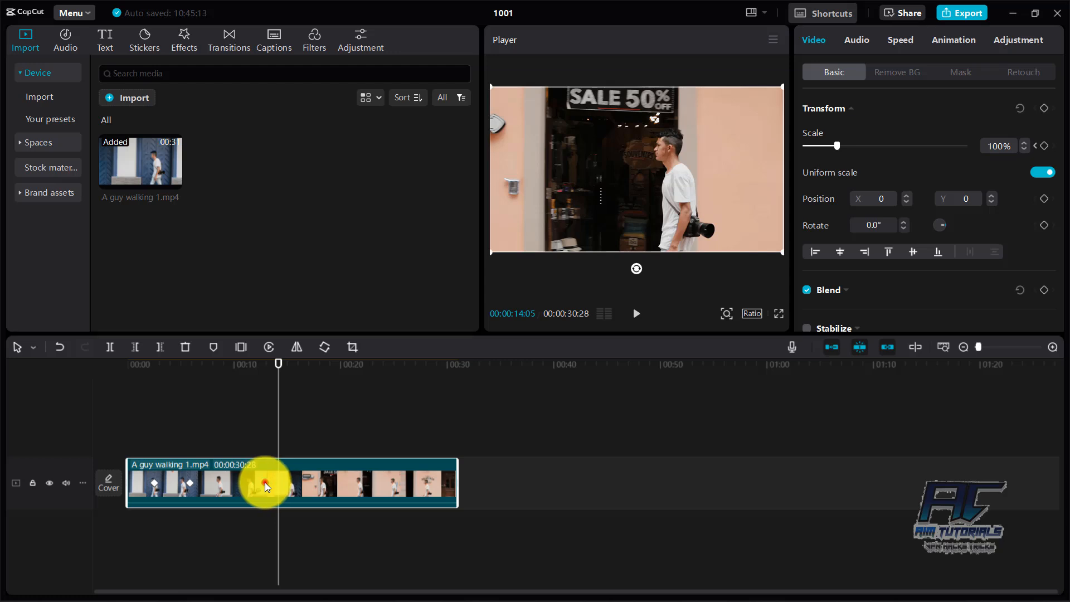
pyautogui.click(152, 480)
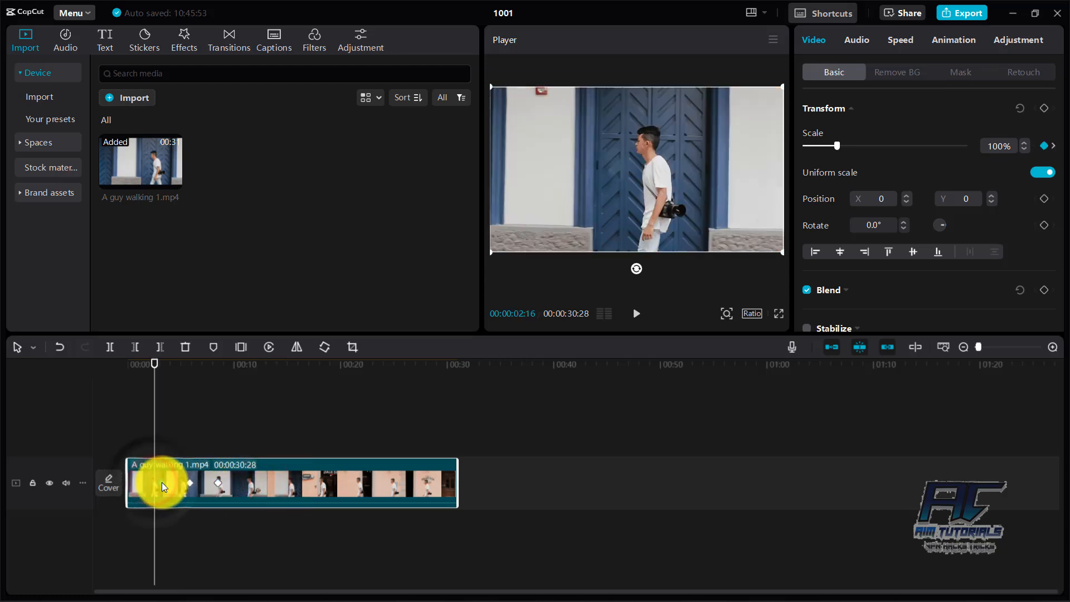
pyautogui.click(151, 373)
pyautogui.click(147, 365)
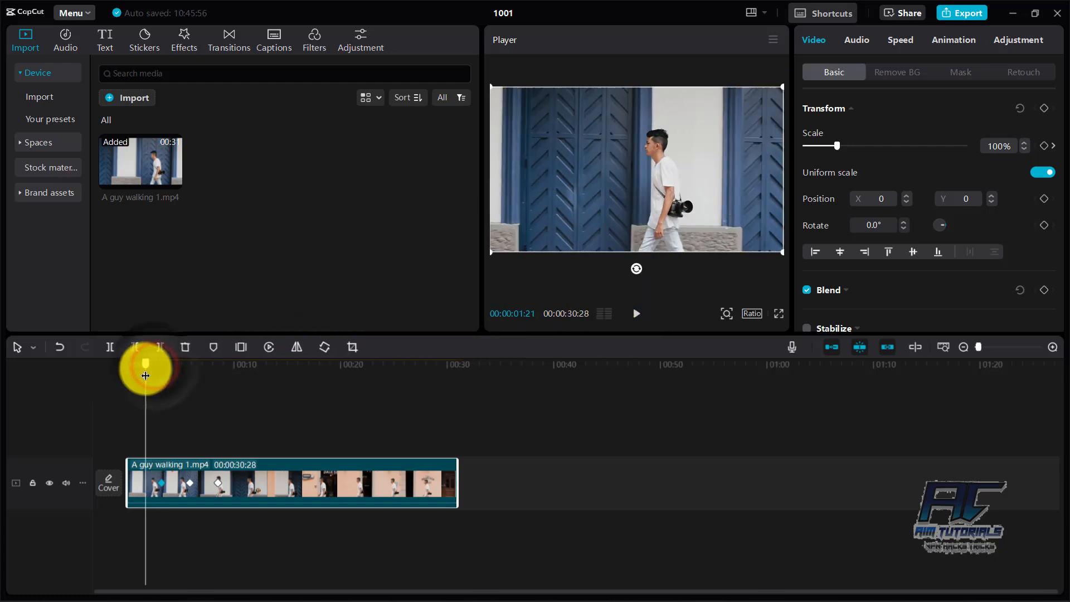
pyautogui.click(636, 312)
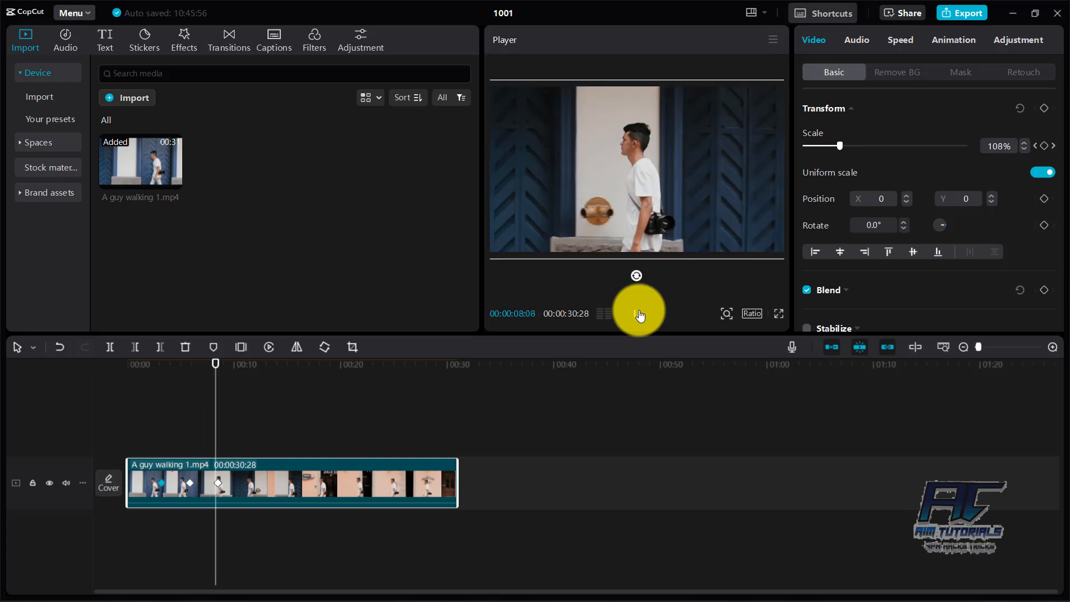
pyautogui.click(637, 312)
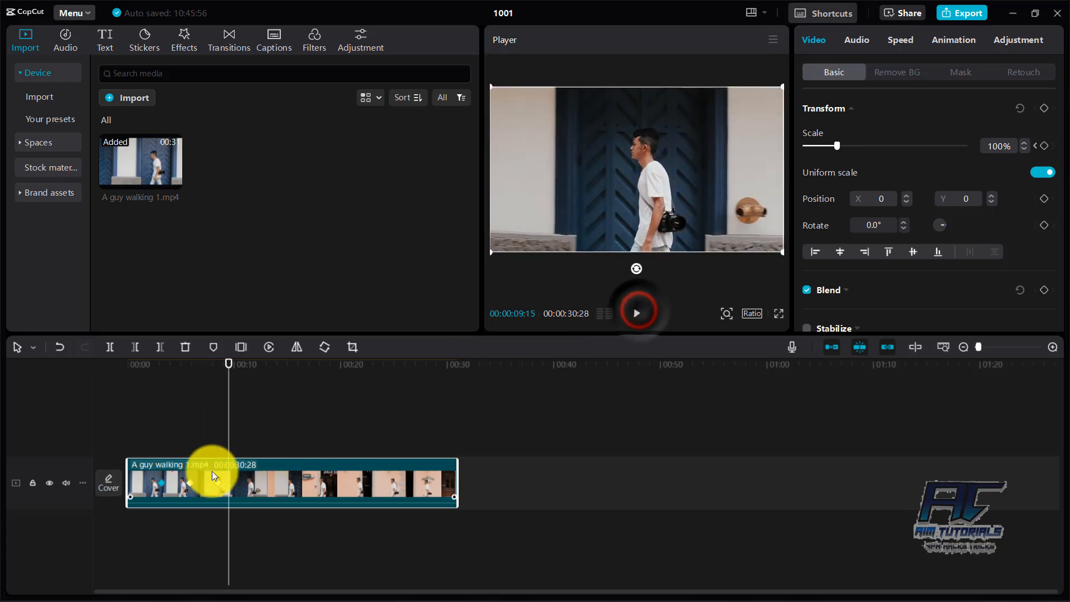
# Step: Move the first keyframe to about 4 seconds and the last one to about 7.5 seconds, and play back the zoom
pyautogui.click(160, 484)
pyautogui.click(164, 489)
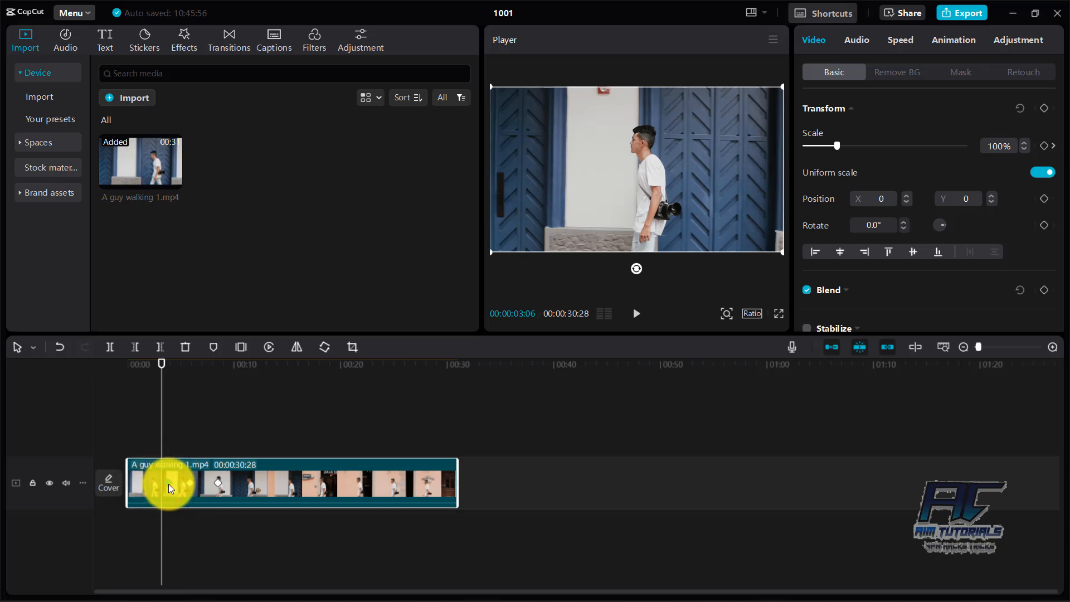
pyautogui.click(216, 484)
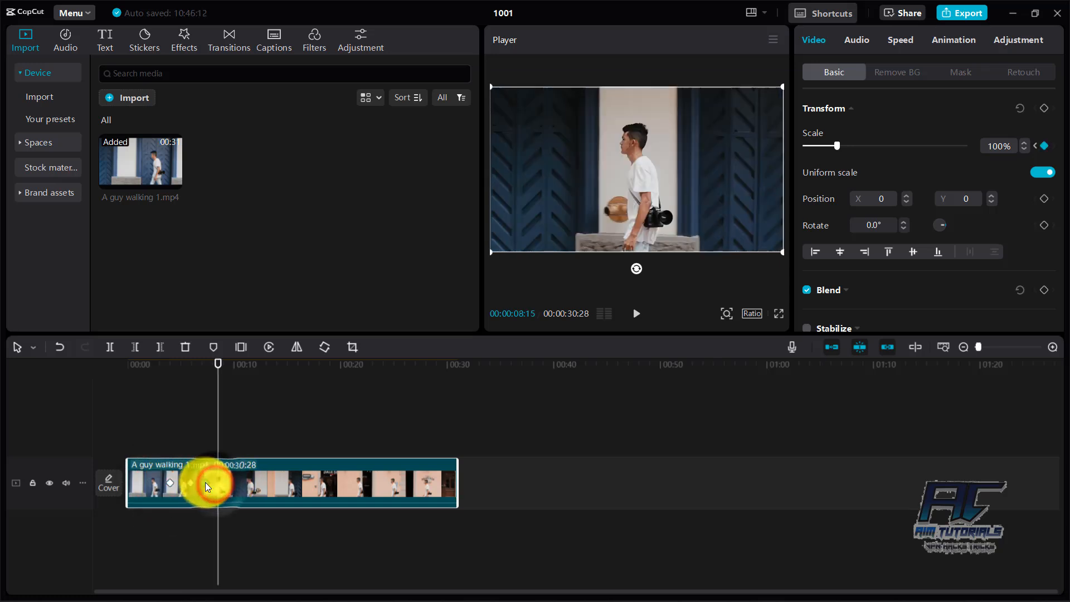
pyautogui.click(152, 365)
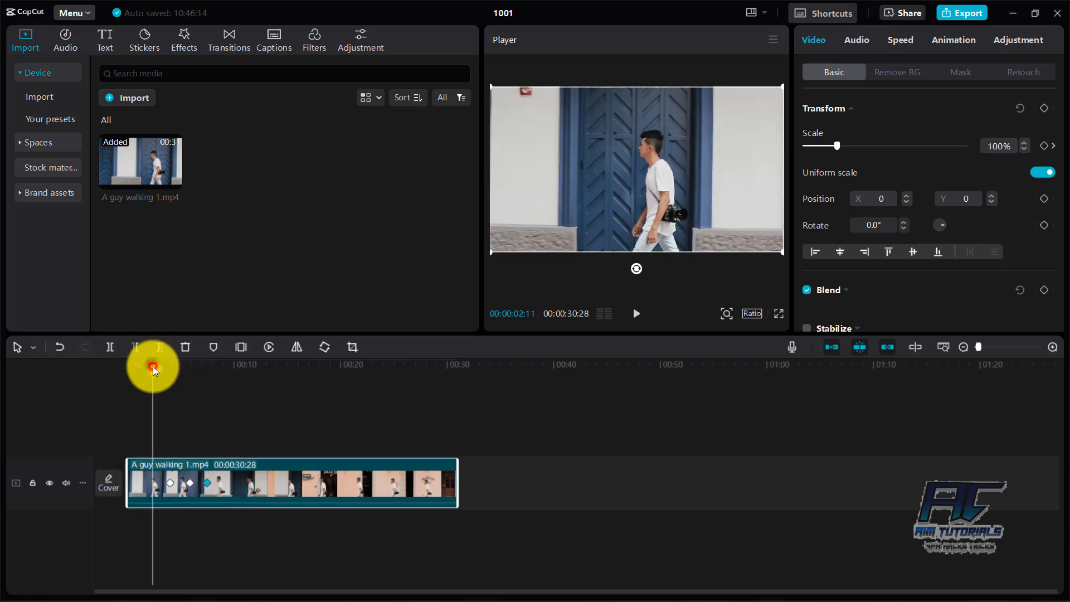
pyautogui.click(636, 315)
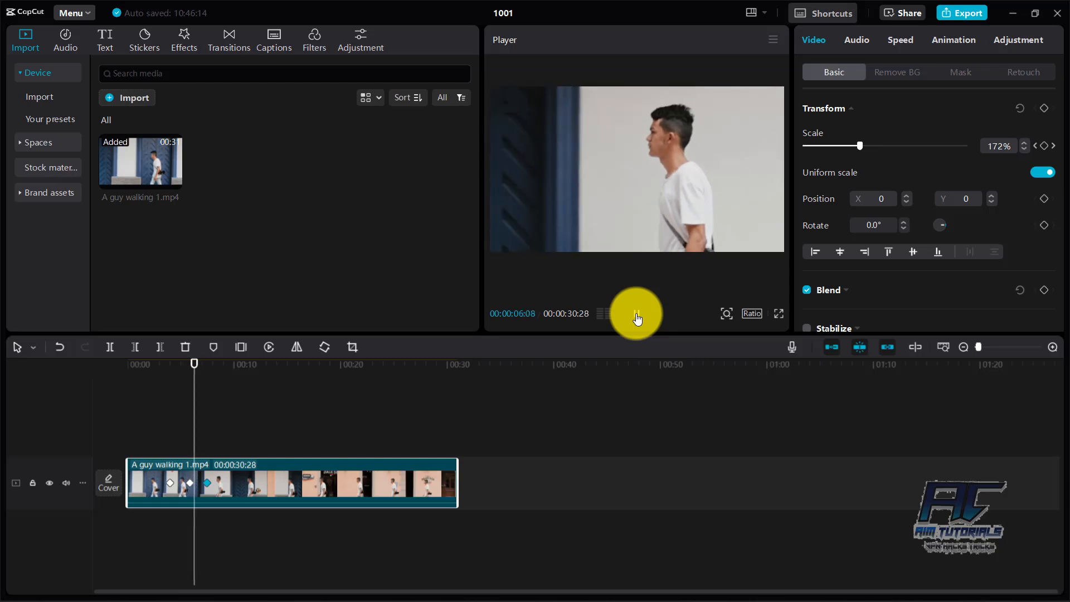
pyautogui.click(637, 314)
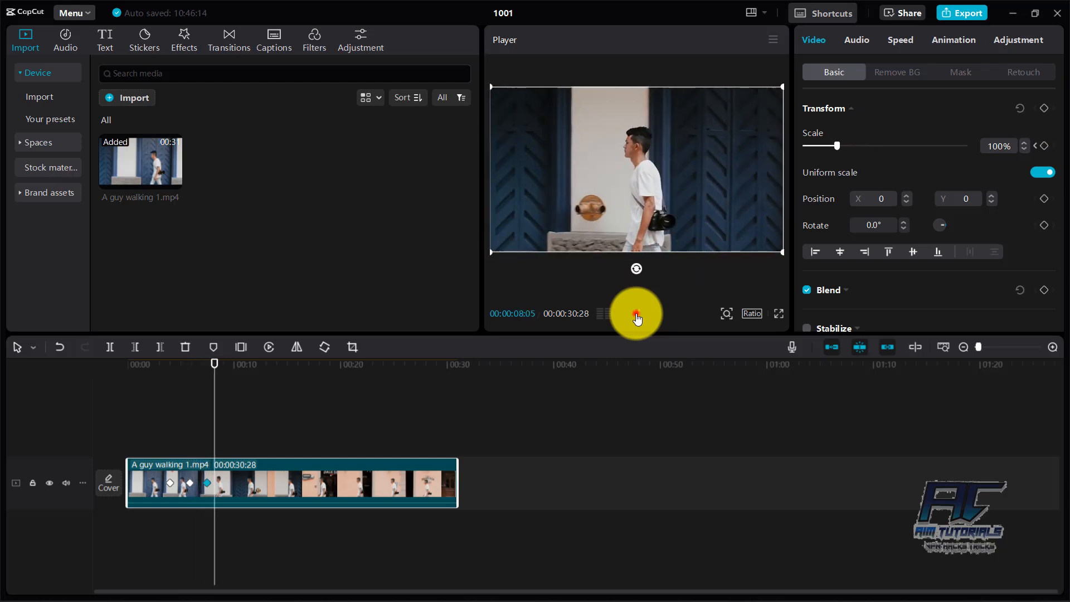
# Step: Spread the scale keyframes apart: last to about 14 seconds, middle to about 8.5 seconds, first to about 3.5 seconds
pyautogui.click(207, 483)
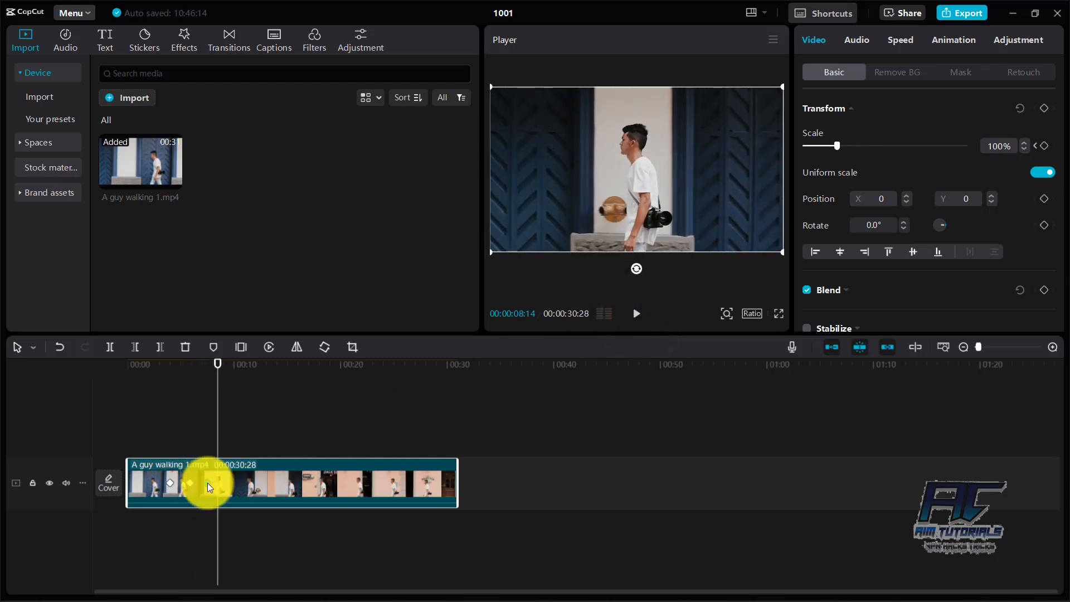
pyautogui.click(276, 484)
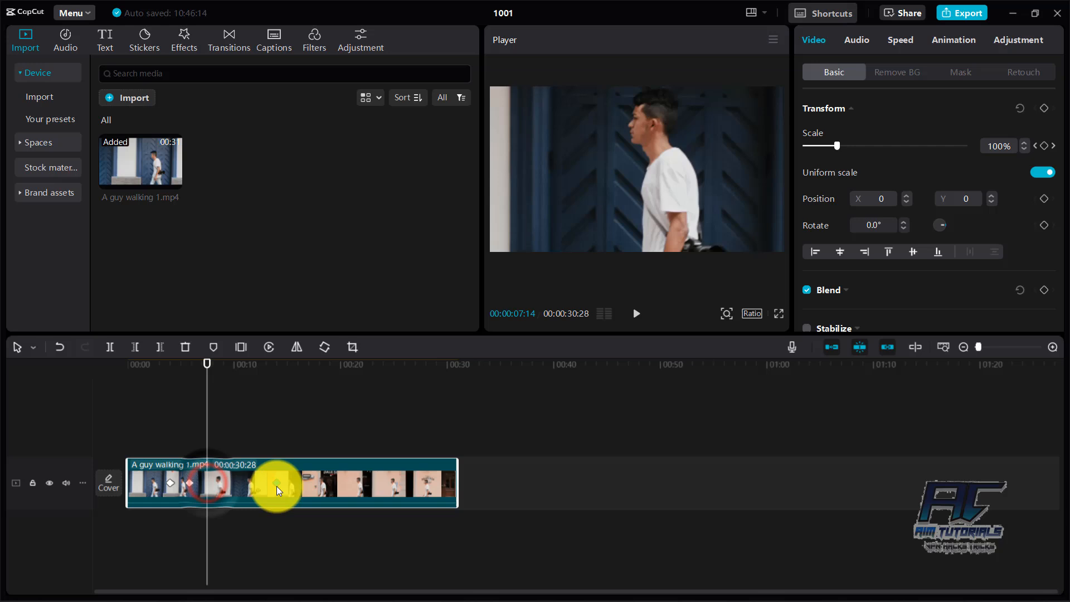
pyautogui.click(189, 482)
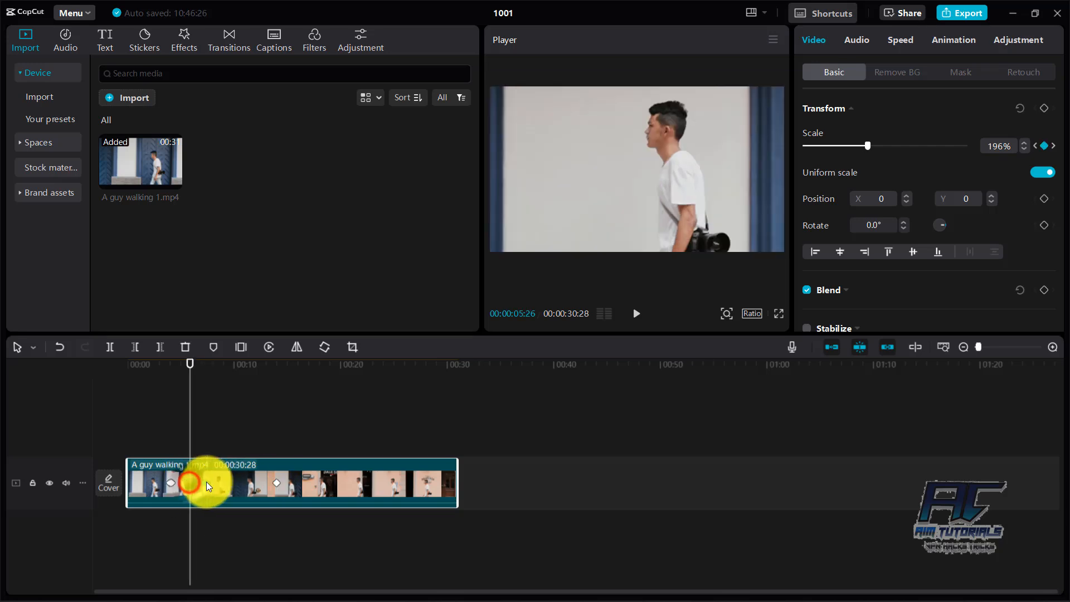
pyautogui.click(169, 483)
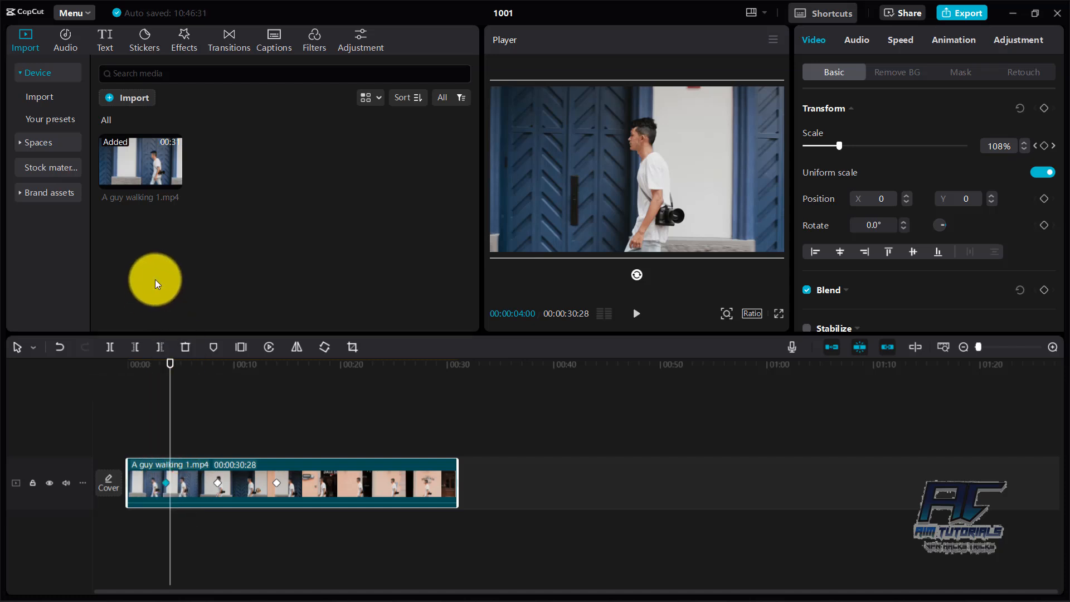
# Step: Apply the Flash out speed curve to the clip and play it from the start until just past the last keyframe
pyautogui.click(891, 41)
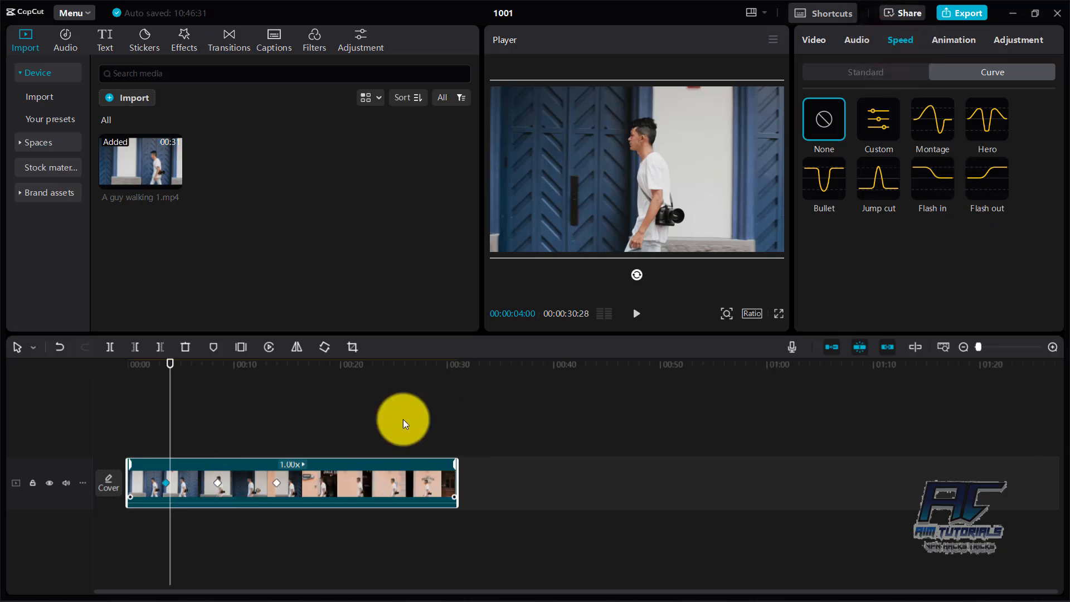
pyautogui.click(979, 187)
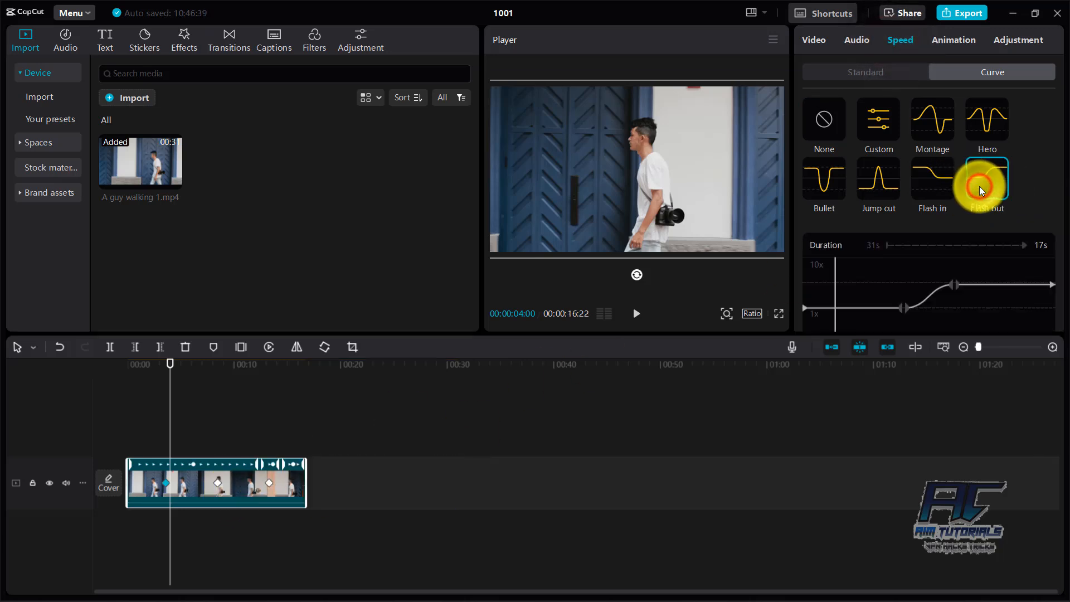
pyautogui.moveTo(173, 363); pyautogui.dragTo(128, 363)
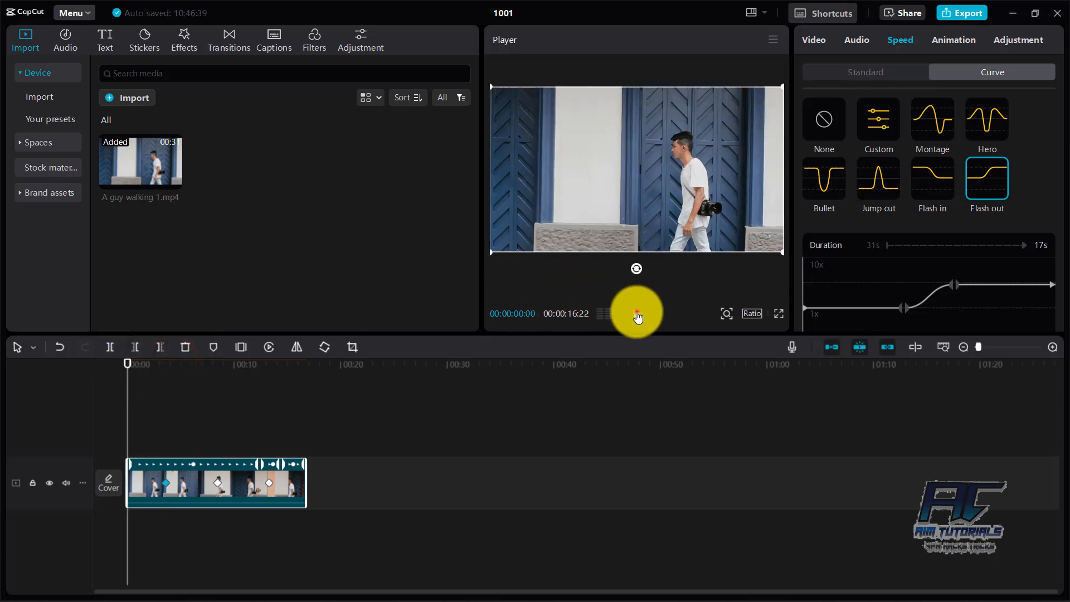
pyautogui.click(636, 313)
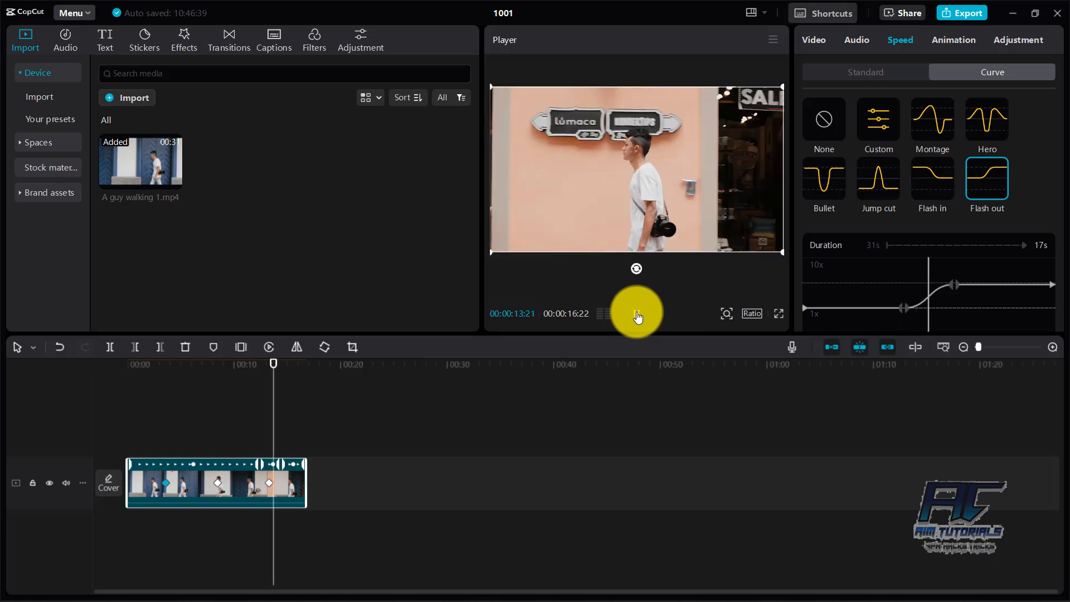
pyautogui.click(636, 313)
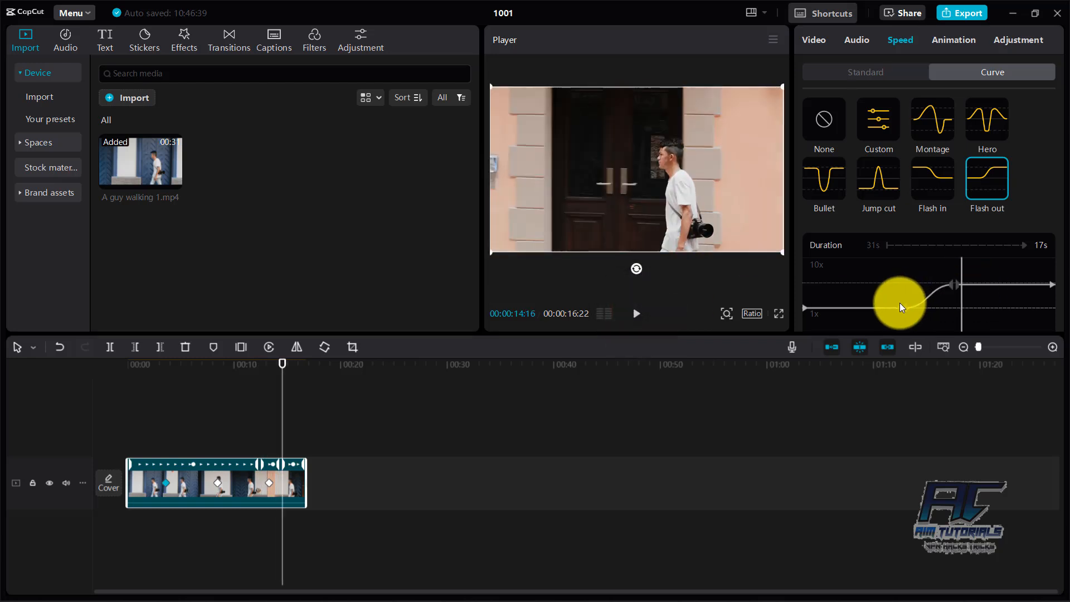
# Step: Split the curve's first inner point into 4.65x before and 2.65x after it, and play the clip from the start
pyautogui.moveTo(899, 303); pyautogui.dragTo(891, 288)
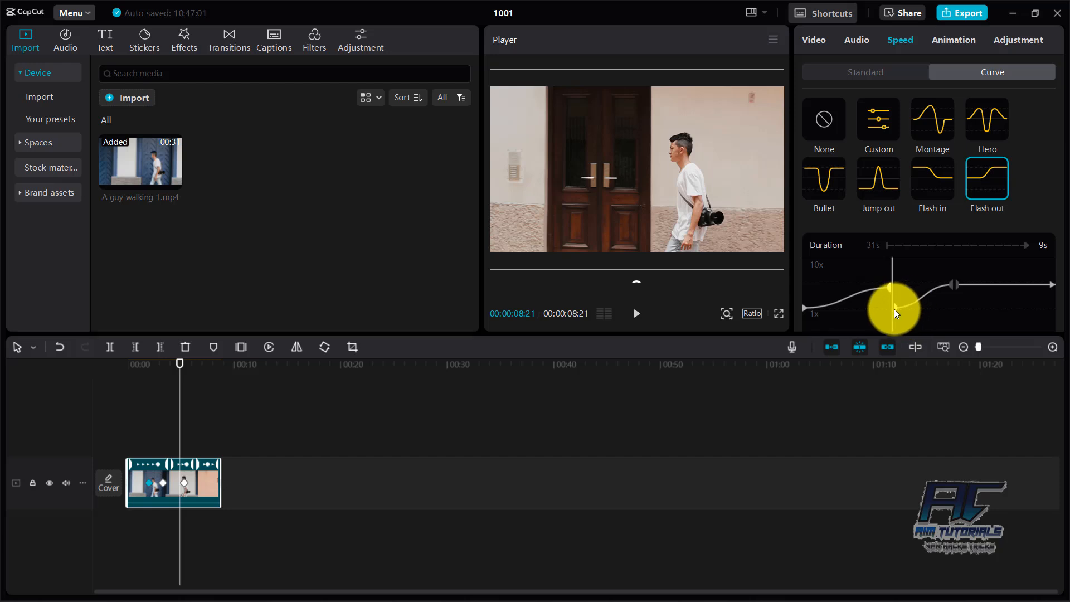
pyautogui.moveTo(895, 309); pyautogui.dragTo(904, 299)
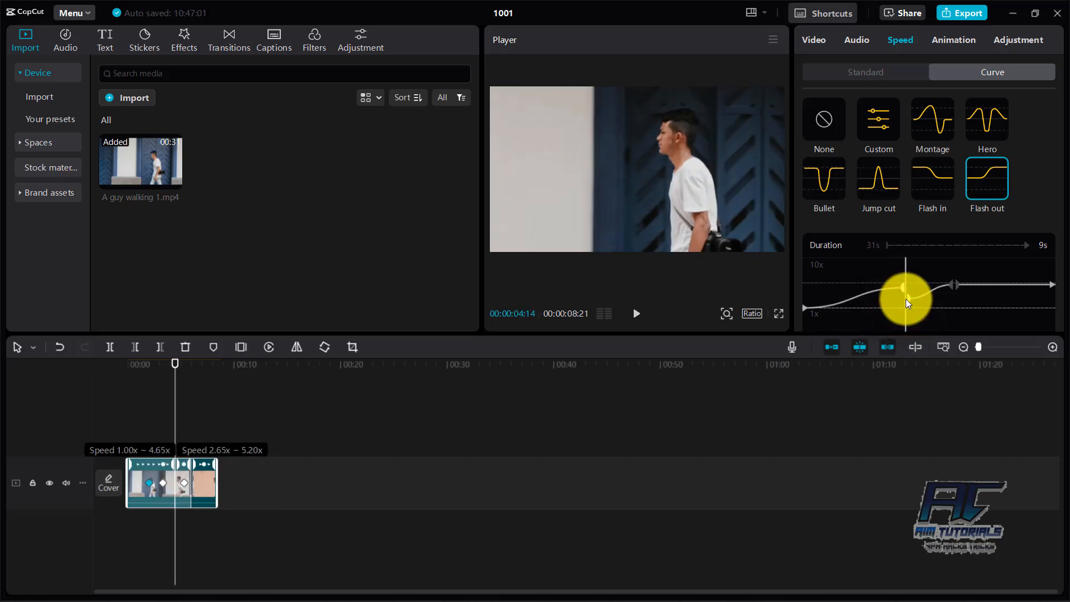
pyautogui.click(170, 361)
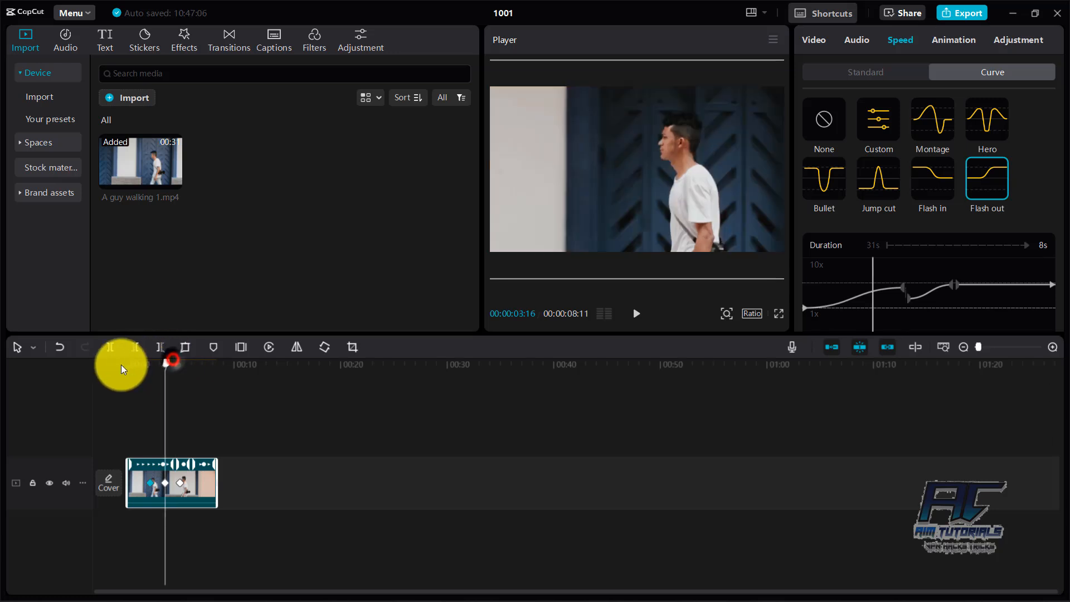
pyautogui.click(123, 368)
pyautogui.click(636, 313)
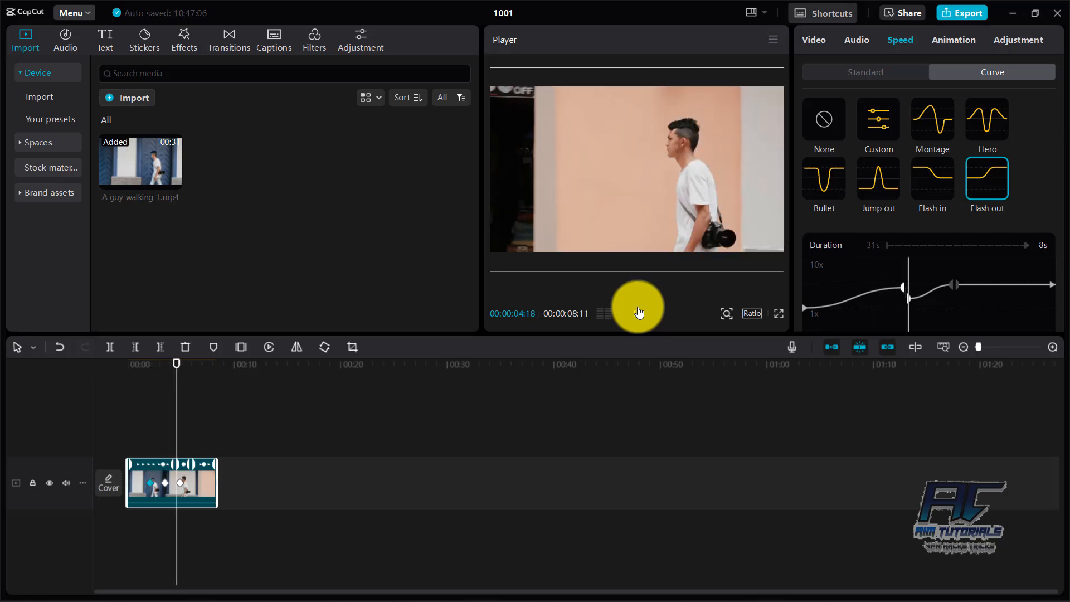
pyautogui.click(638, 309)
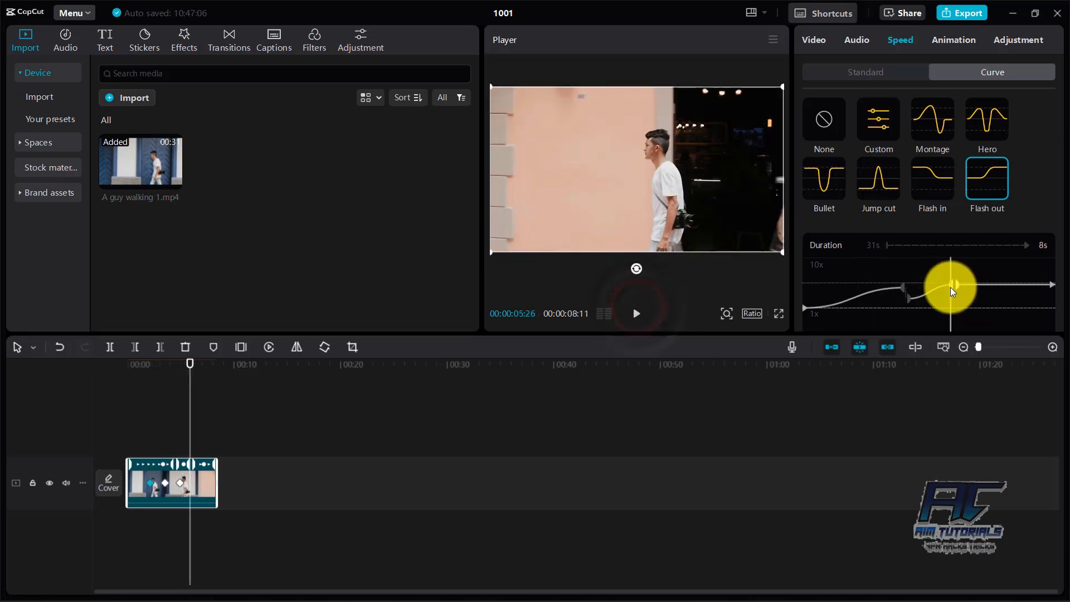
# Step: Lower the curve right after its first inner point, and bring both sides of the second inner point to a moderate speed
pyautogui.moveTo(950, 286); pyautogui.dragTo(951, 299)
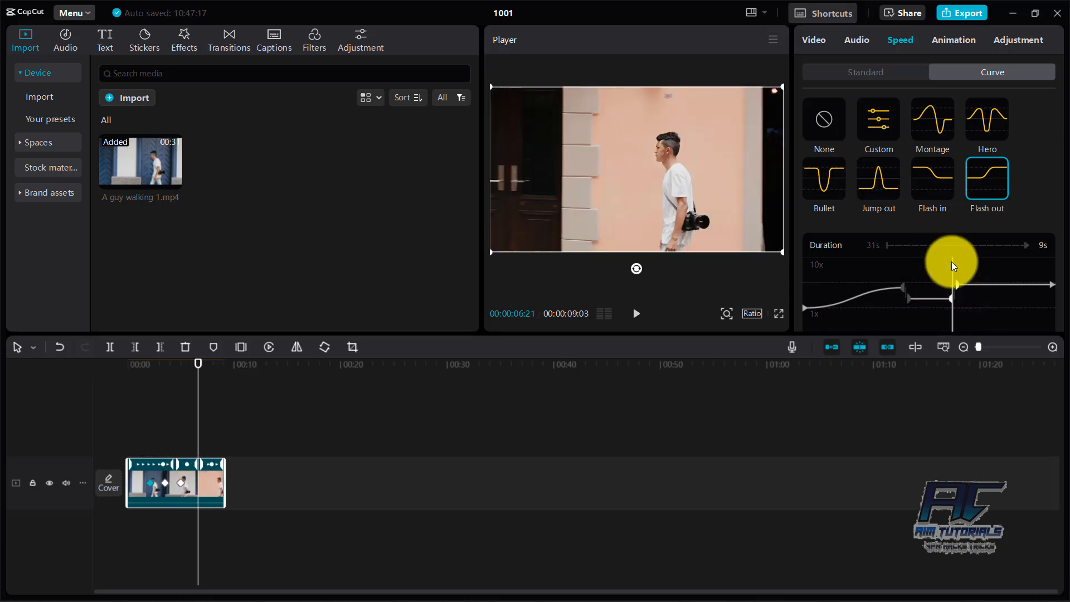
pyautogui.moveTo(948, 309); pyautogui.dragTo(908, 306)
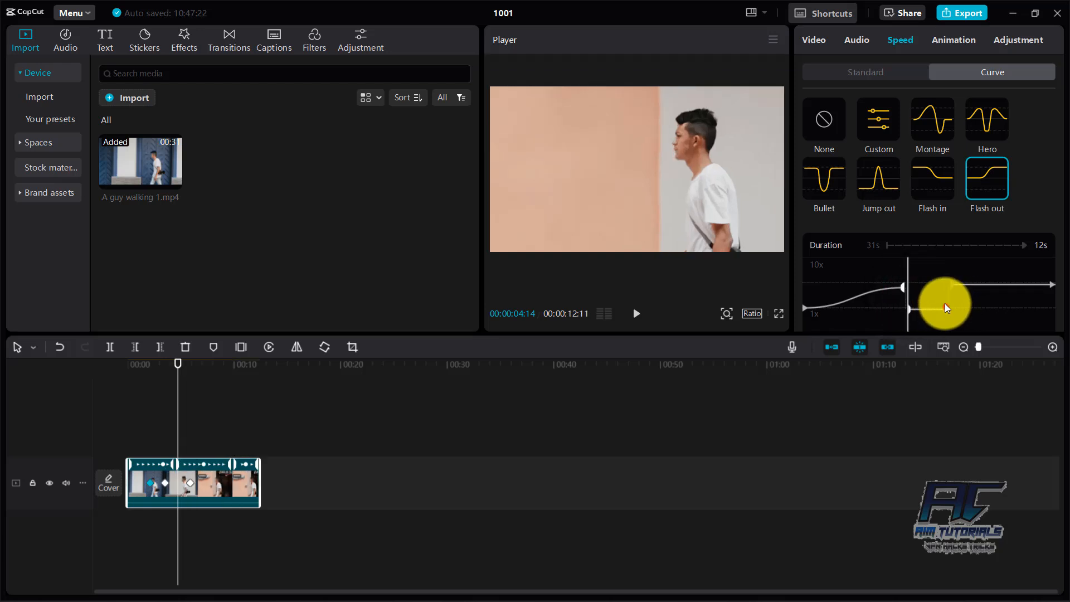
pyautogui.click(944, 304)
pyautogui.moveTo(944, 297)
pyautogui.mouseDown()
pyautogui.moveTo(954, 279)
pyautogui.moveTo(947, 296)
pyautogui.mouseUp()
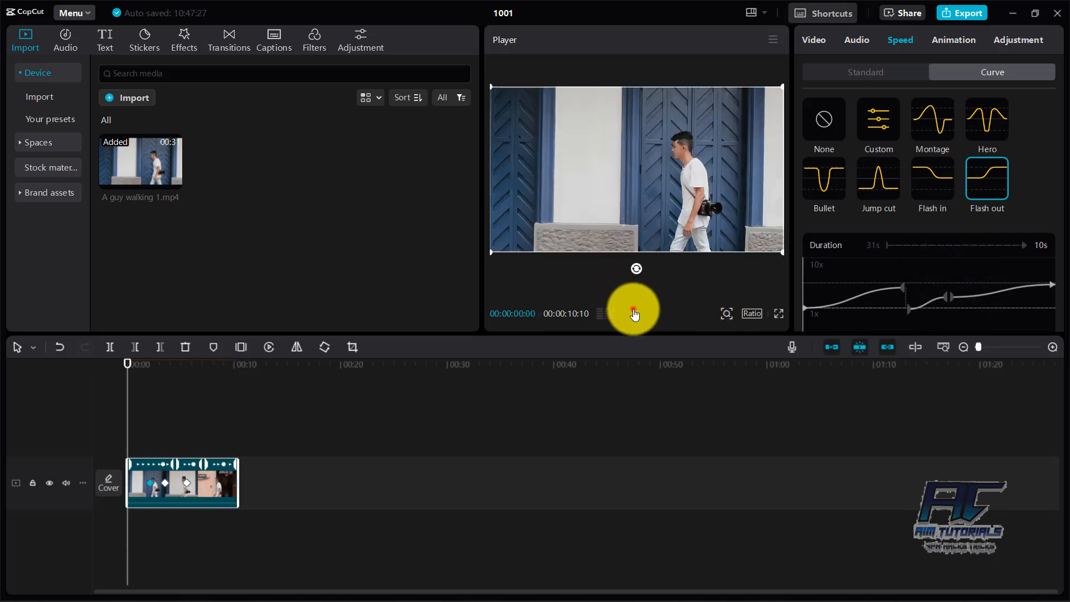
# Step: Play the clip from the start to review the speed curve, return to 00:00:00:18 and show the clip's transform settings
pyautogui.click(634, 313)
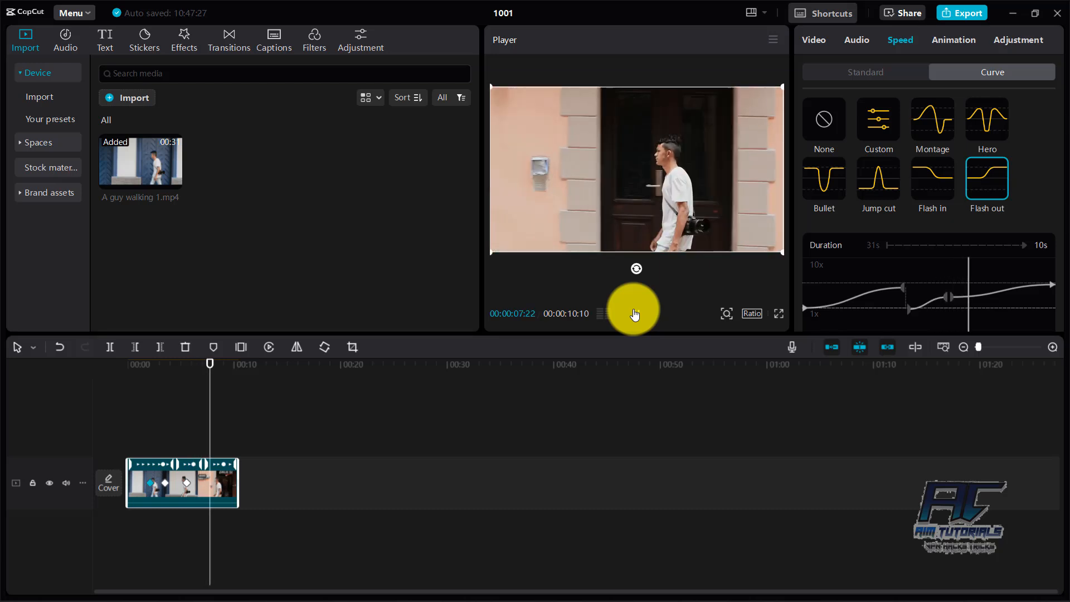
pyautogui.click(634, 314)
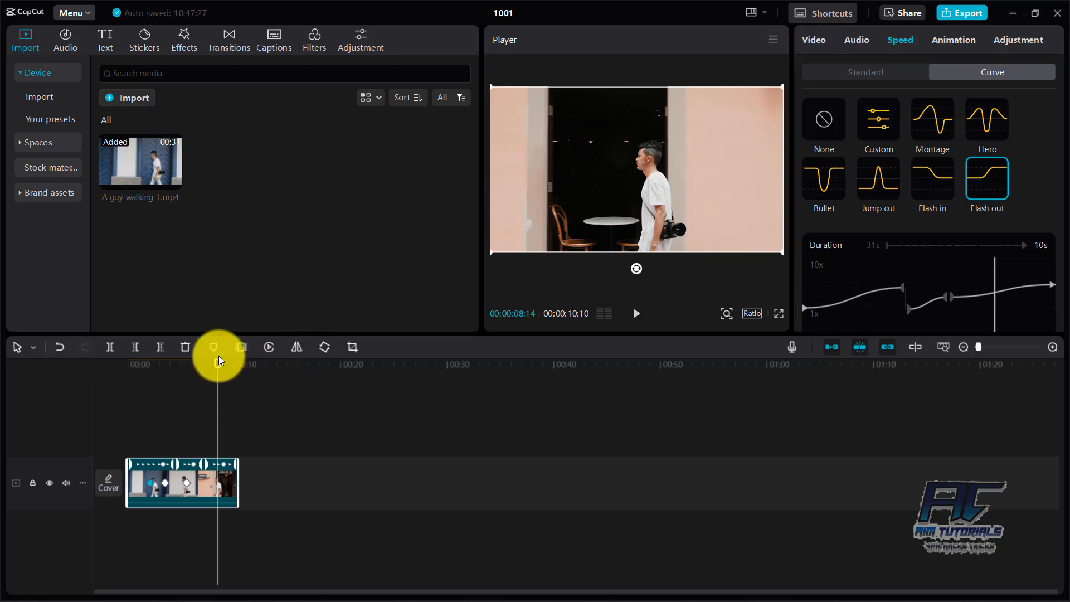
pyautogui.moveTo(216, 368); pyautogui.dragTo(133, 349)
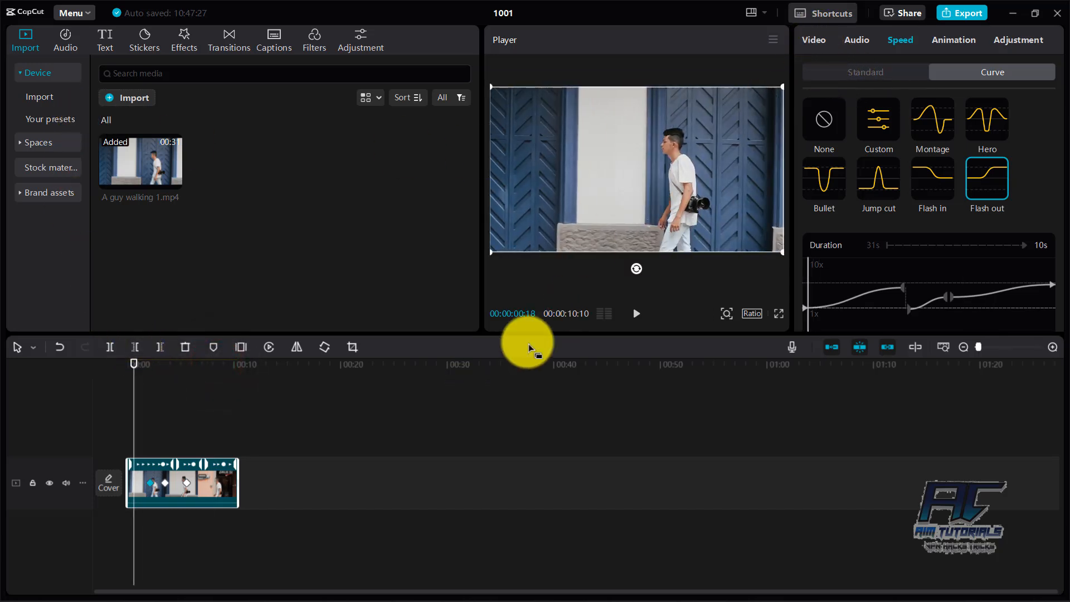
pyautogui.click(814, 40)
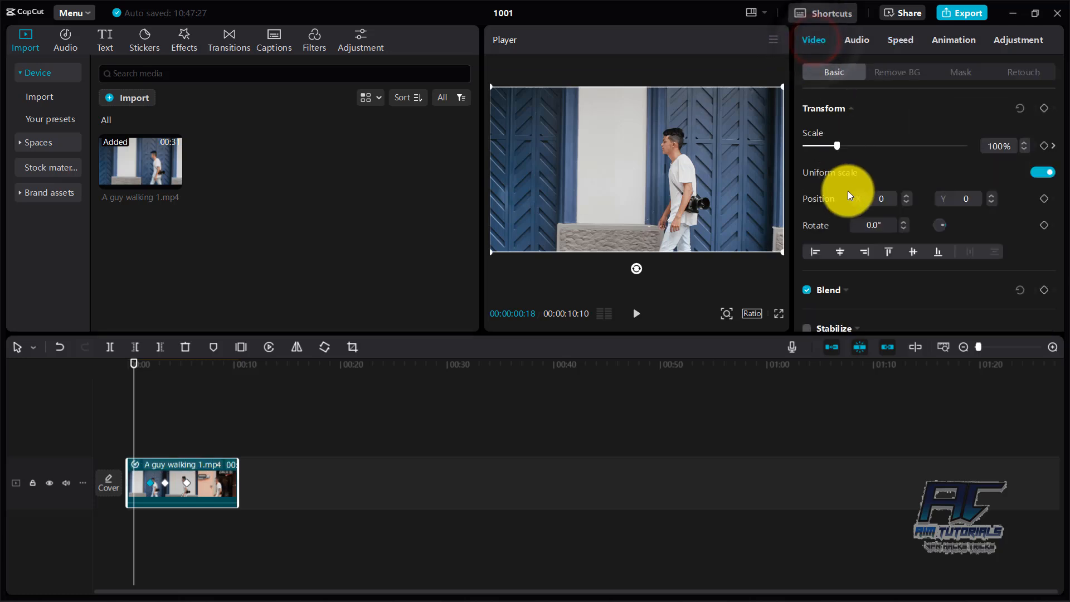